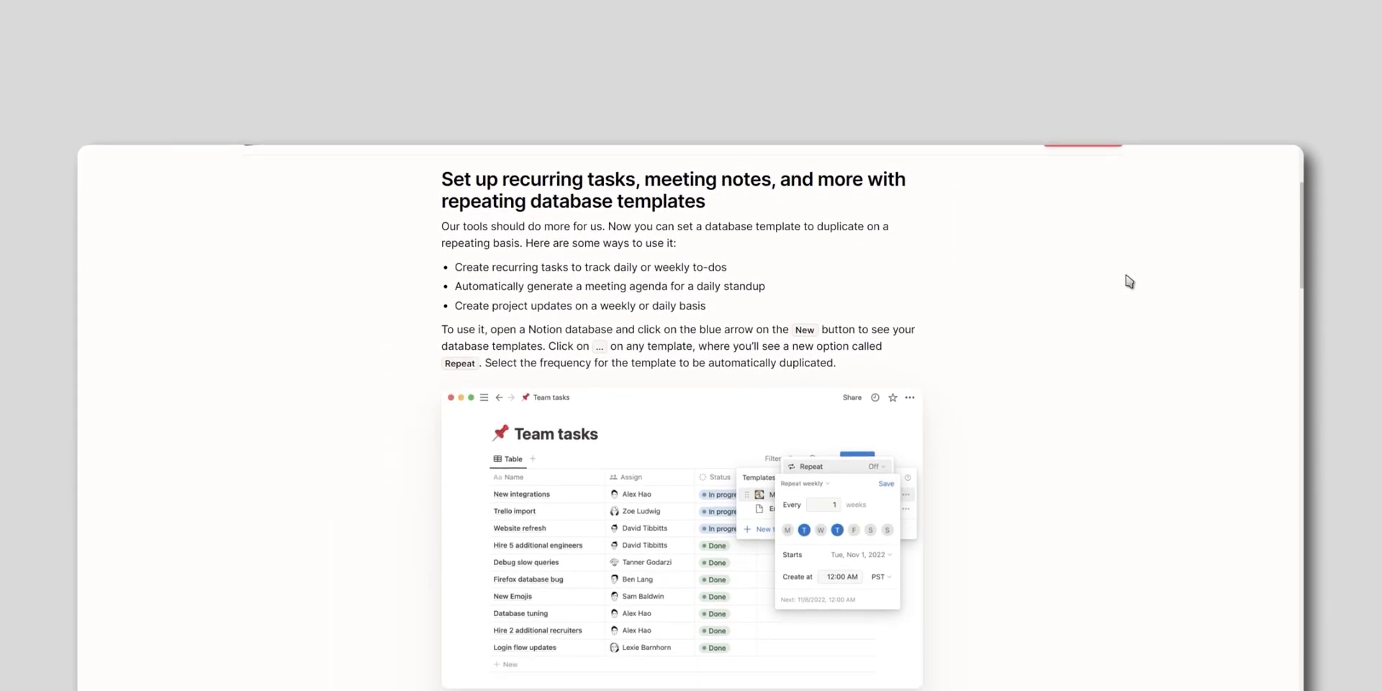
{"action": "scroll", "coordinate": [1127, 273], "scroll_direction": "down", "scroll_amount": 2}
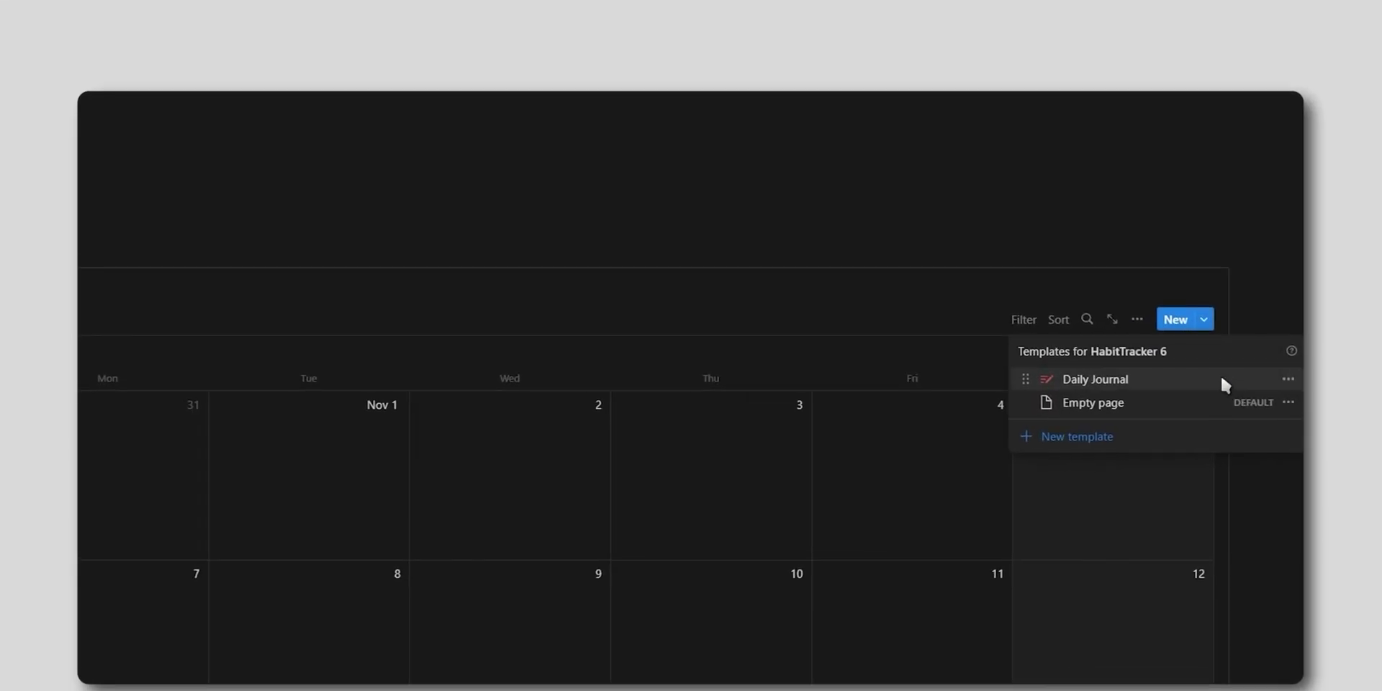
Review the Daily Journal template's repeat schedule, keeping the daily frequency.
{"action": "left_click", "coordinate": [1288, 379]}
{"action": "left_click", "coordinate": [1238, 328]}
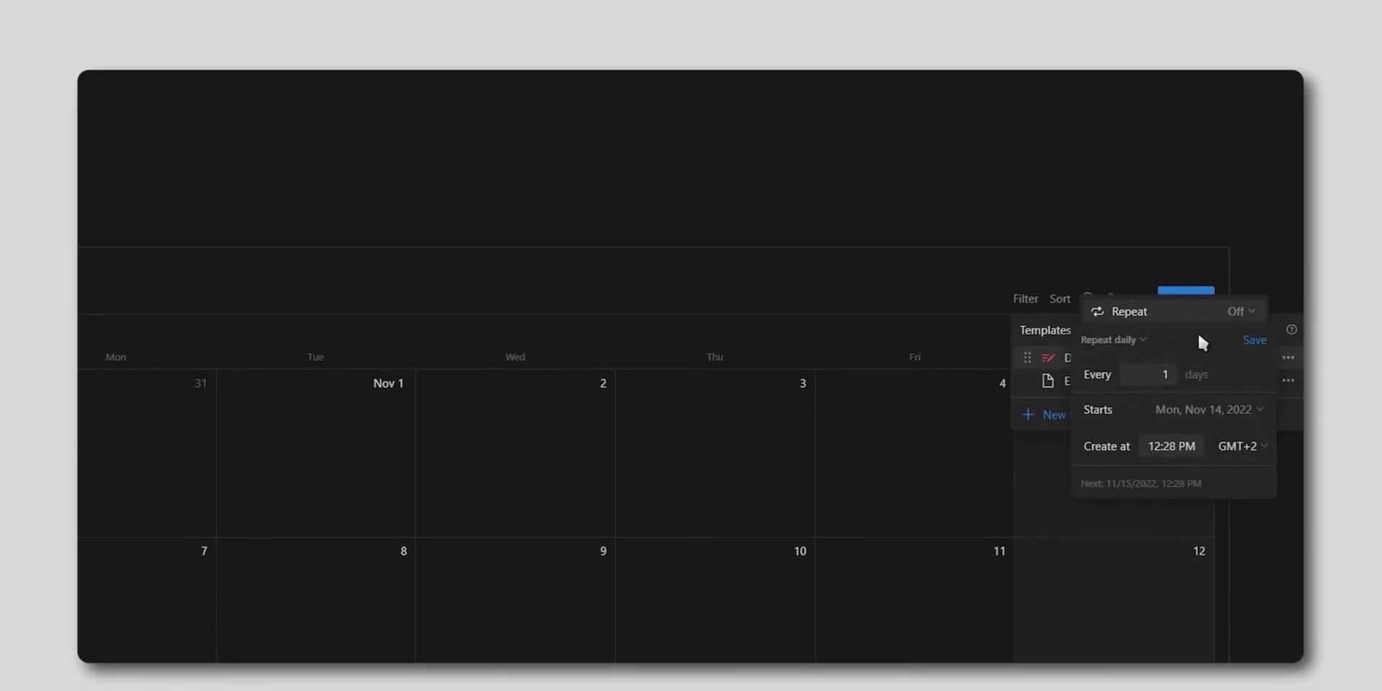
{"action": "left_click", "coordinate": [1094, 340]}
{"action": "left_click", "coordinate": [1080, 363]}
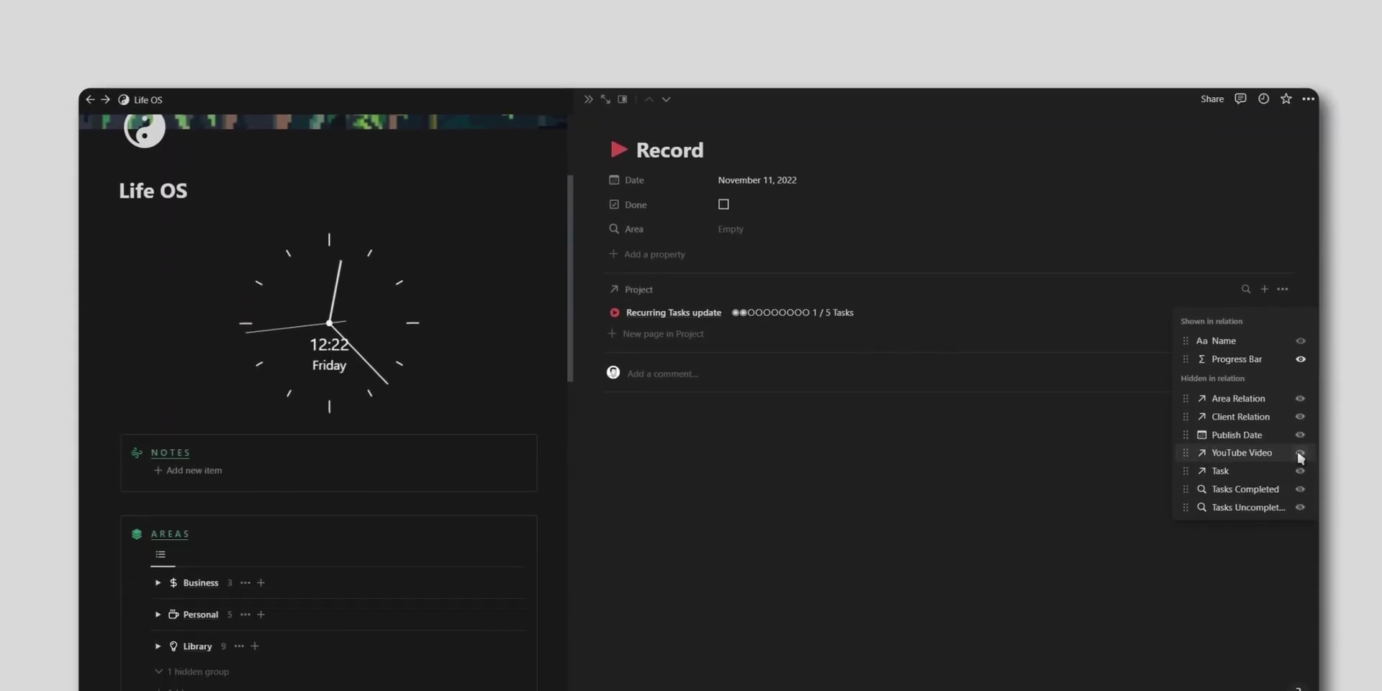
Show YouTube Video and Publish Date beside the linked project on the Record page.
{"action": "left_click", "coordinate": [1300, 630]}
{"action": "left_click", "coordinate": [1300, 429]}
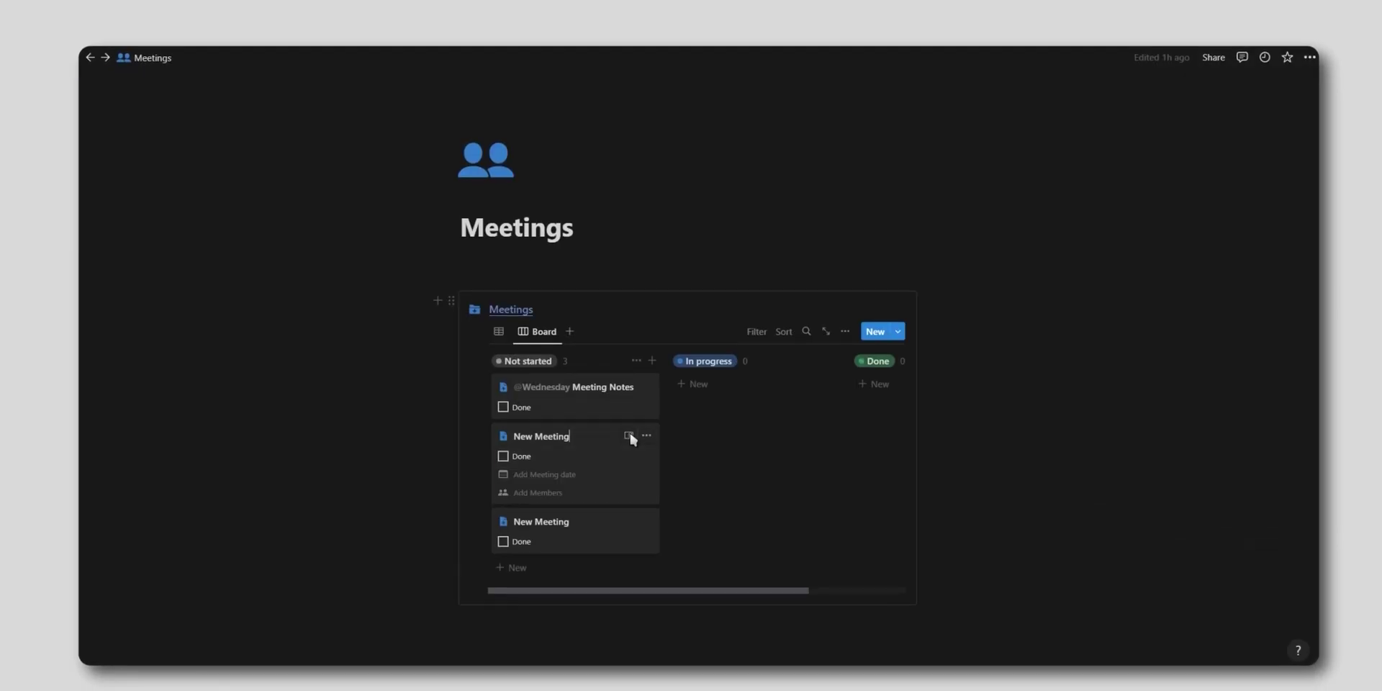
{"action": "left_click", "coordinate": [563, 474]}
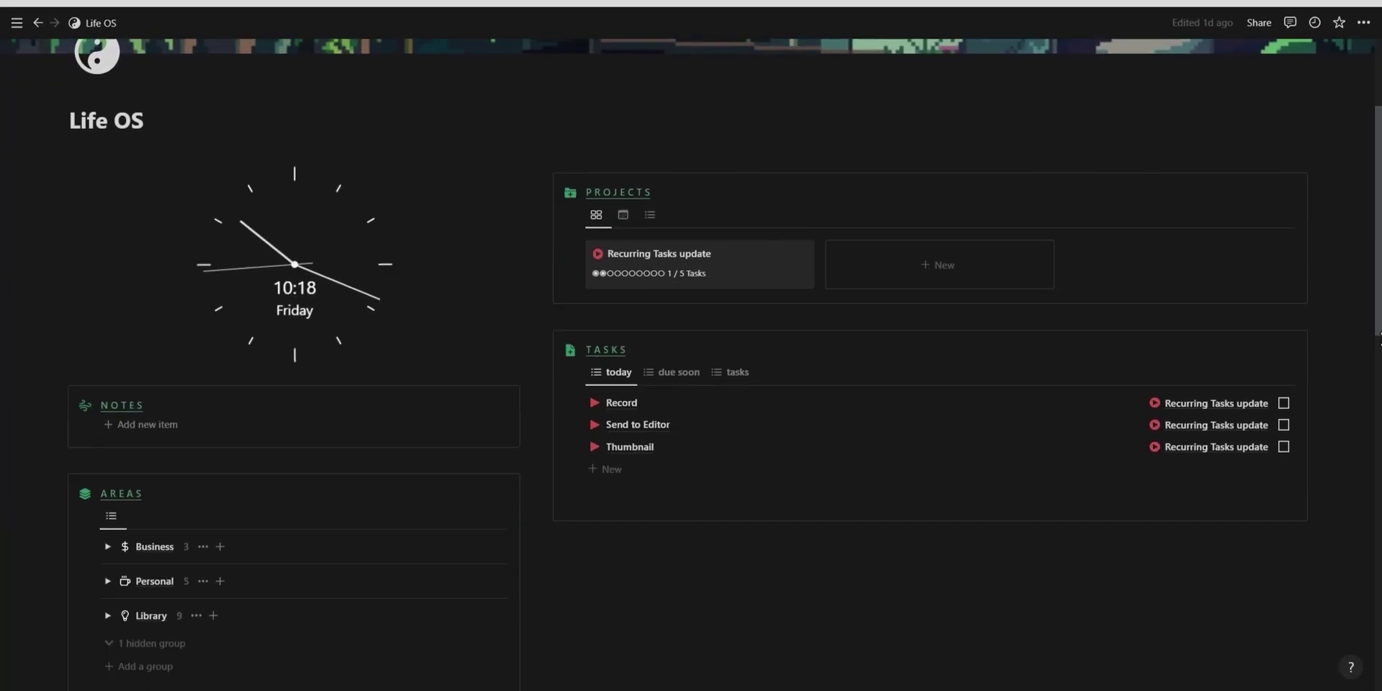
Check the repeat frequency choices for the Tasks database's Company template.
{"action": "scroll", "coordinate": [691, 360], "scroll_direction": "down", "scroll_amount": 1}
{"action": "left_click", "coordinate": [1287, 309]}
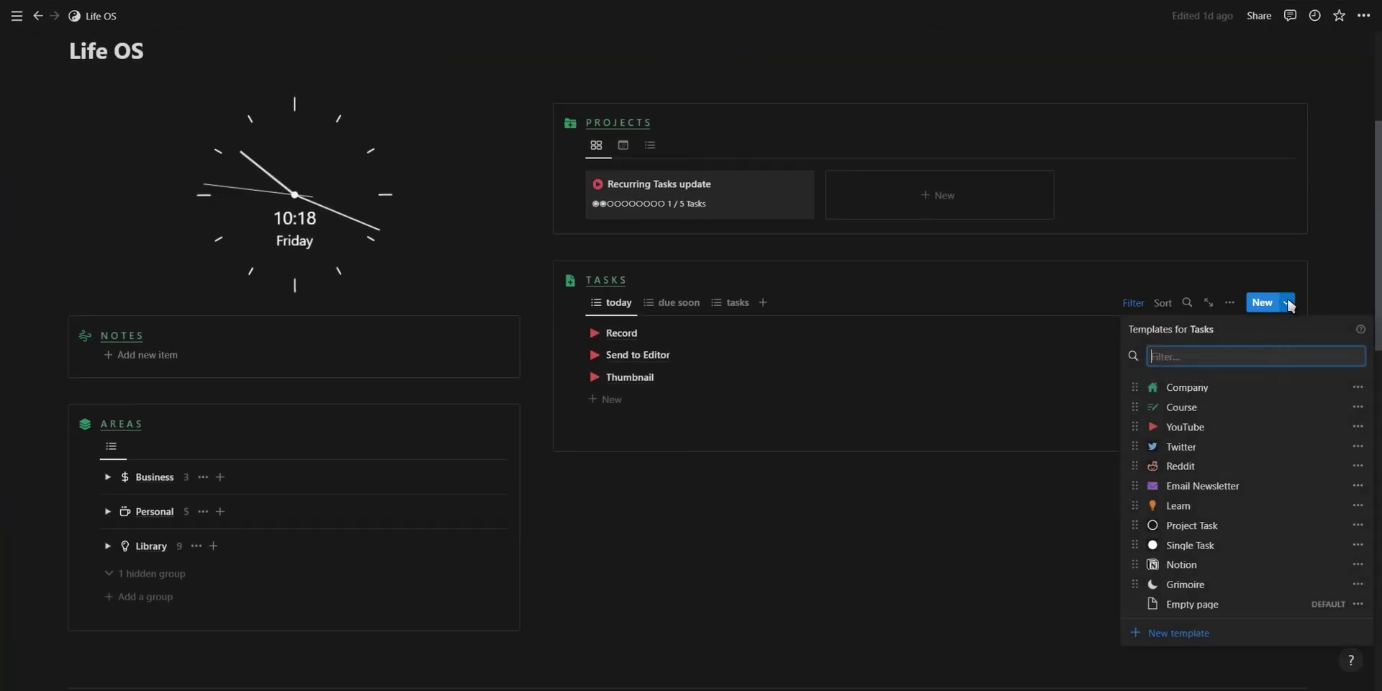
{"action": "left_click", "coordinate": [1359, 388]}
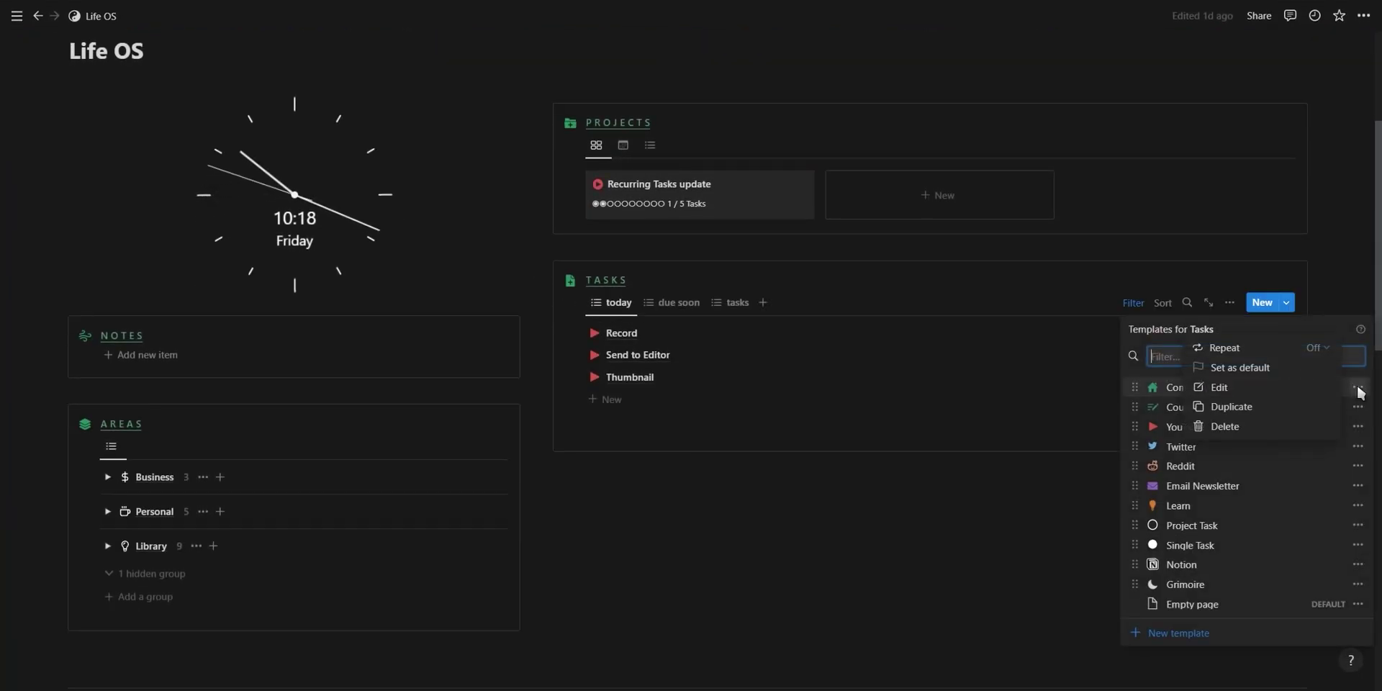
{"action": "mouse_move", "coordinate": [1249, 347]}
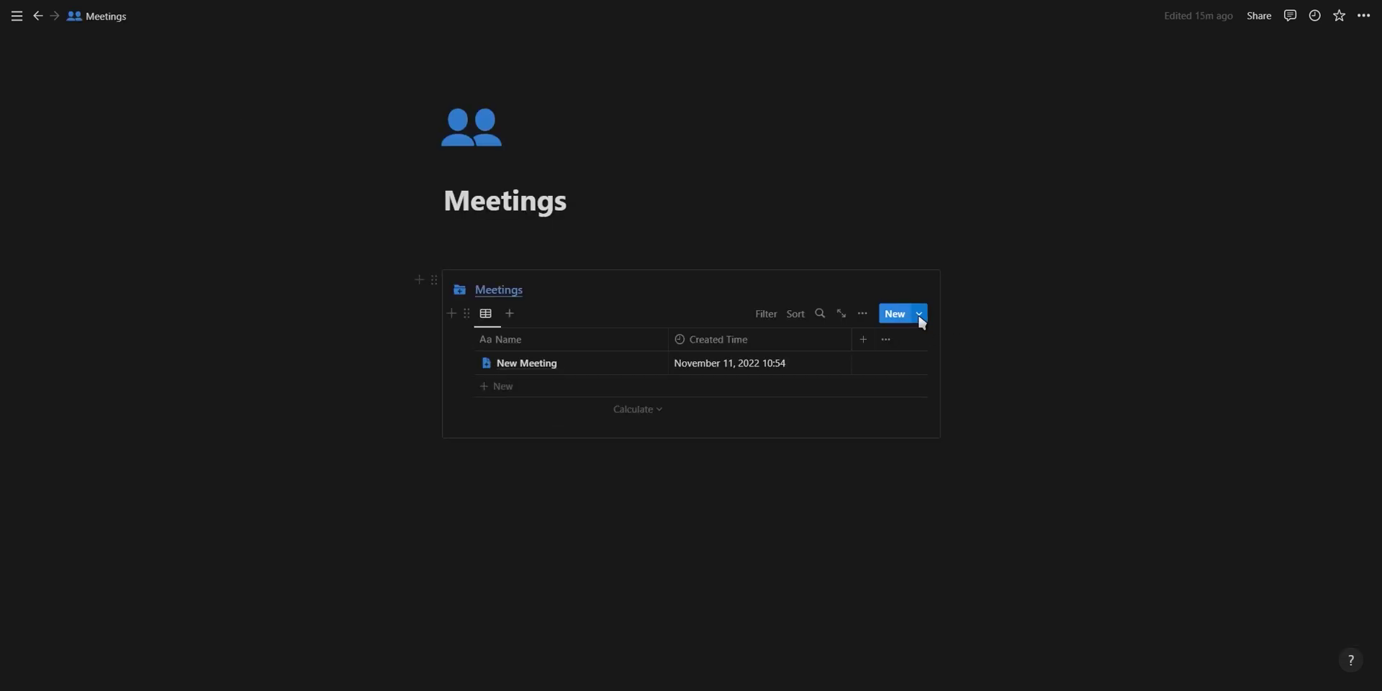
Set the New Meeting template to repeat weekly on Wednesday and Friday.
{"action": "left_click", "coordinate": [920, 316]}
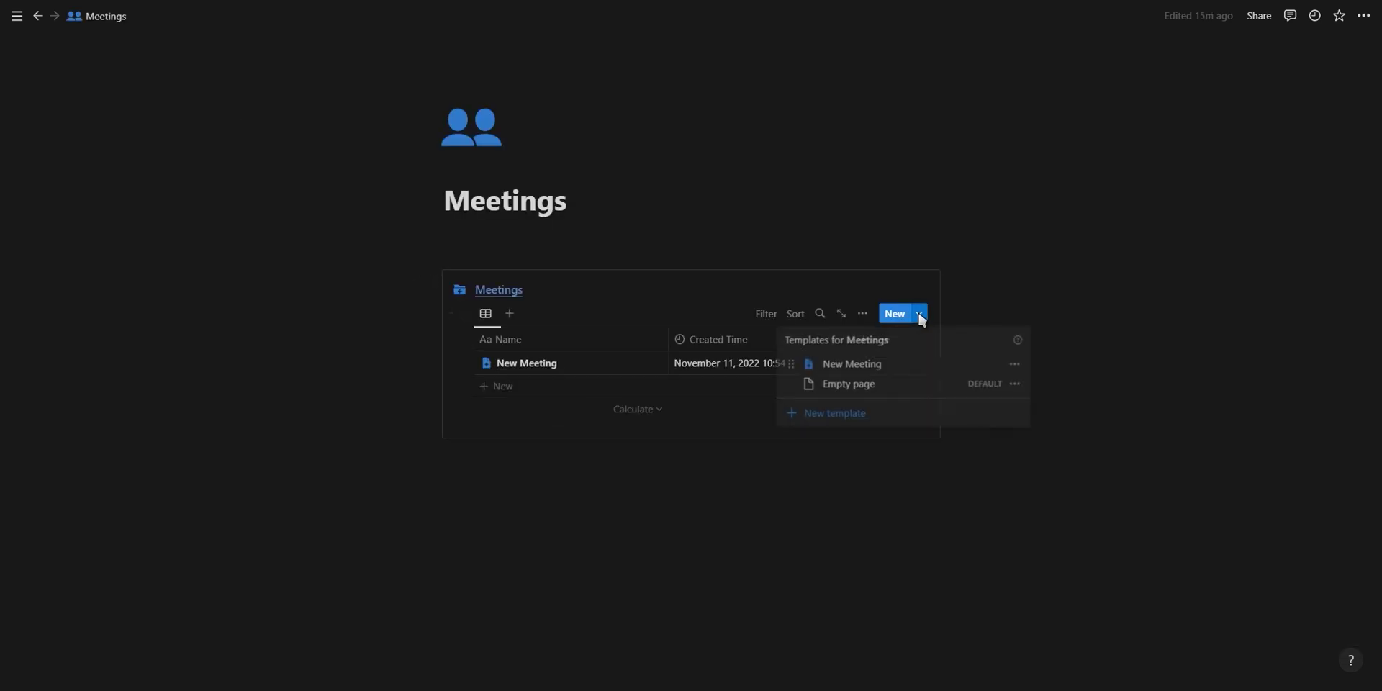
{"action": "left_click", "coordinate": [1014, 364]}
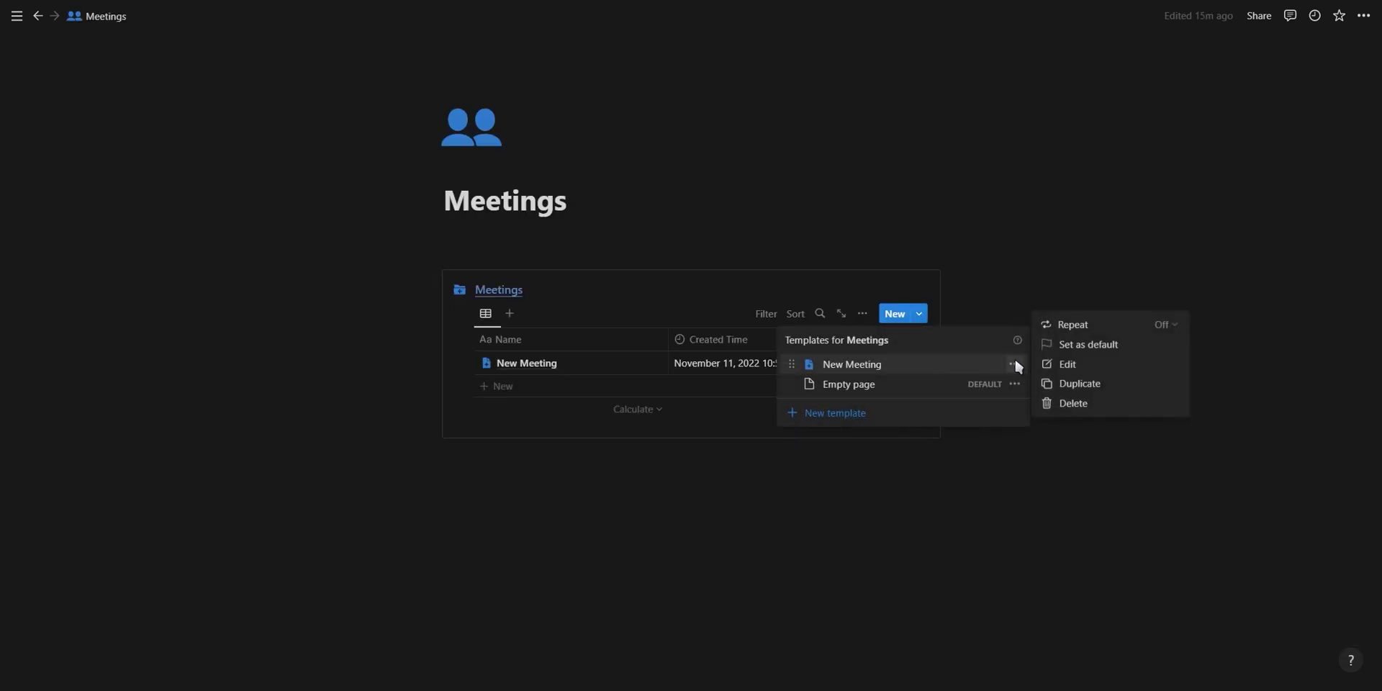
{"action": "left_click", "coordinate": [1074, 328]}
{"action": "left_click", "coordinate": [1066, 348]}
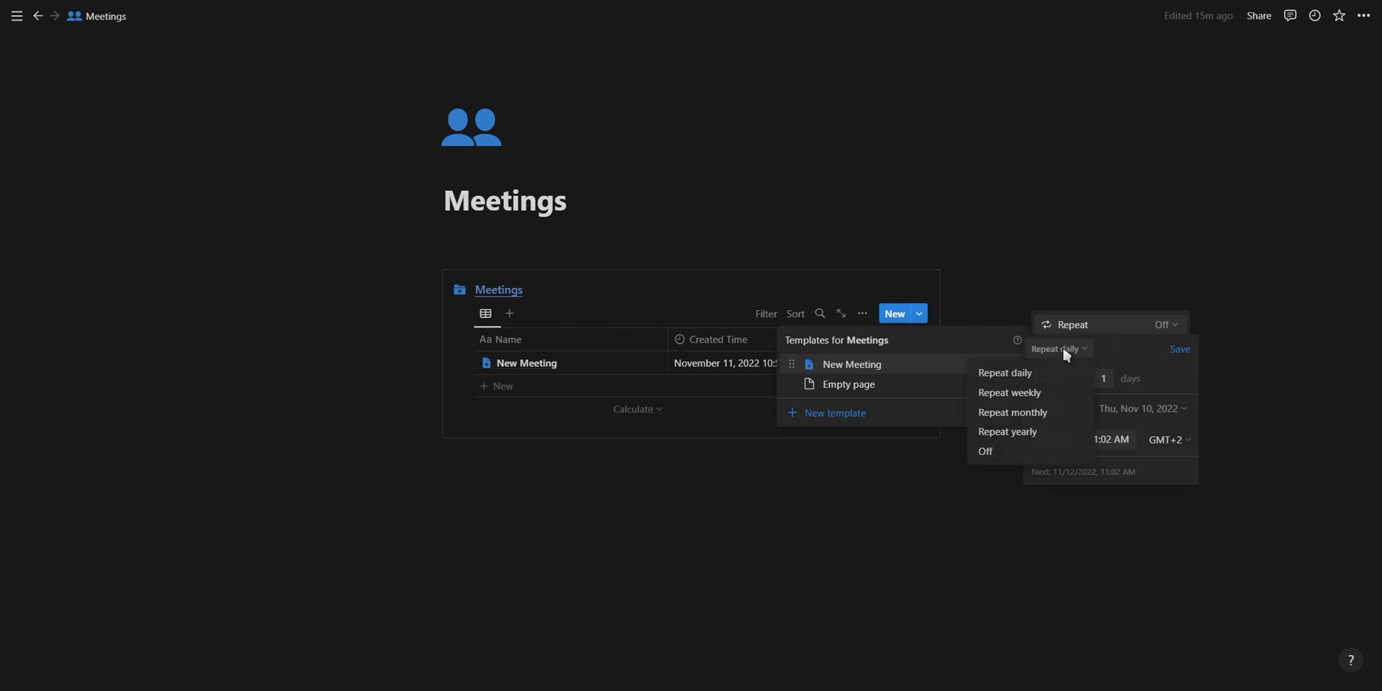
{"action": "left_click", "coordinate": [1037, 395]}
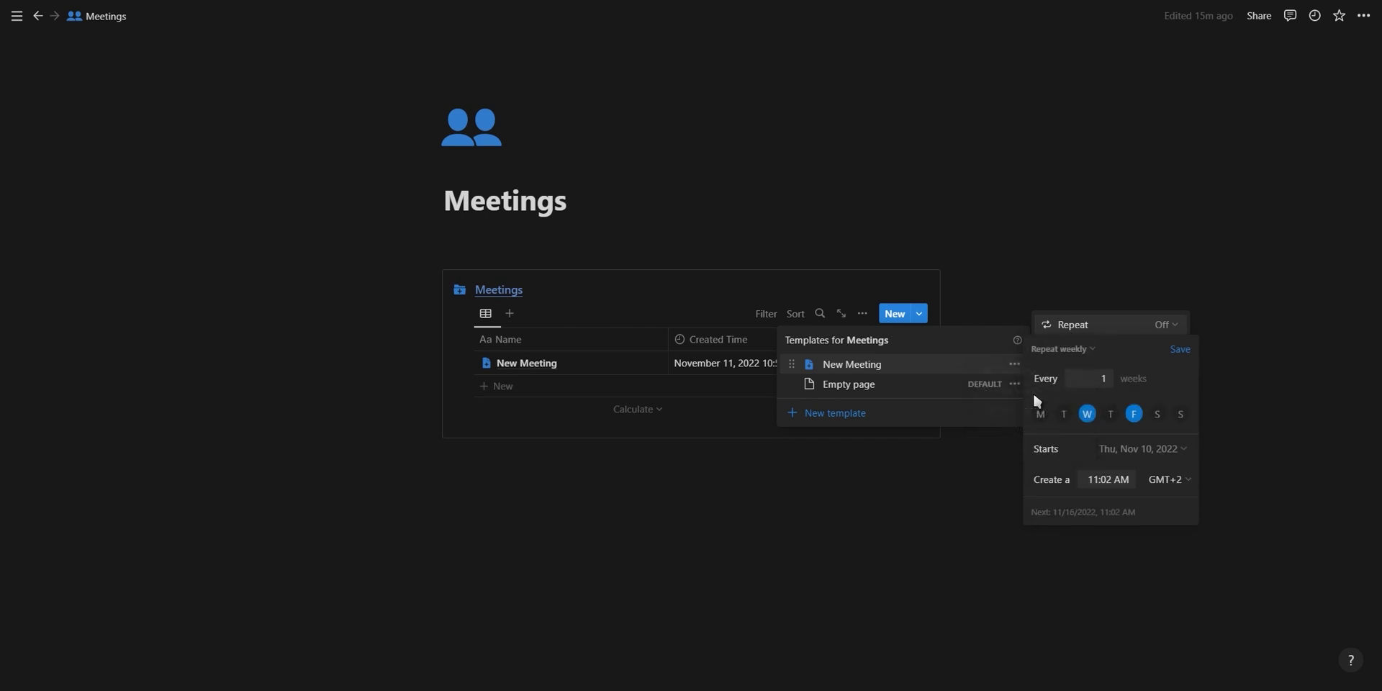
{"action": "left_click", "coordinate": [1089, 415]}
{"action": "left_click", "coordinate": [1136, 415]}
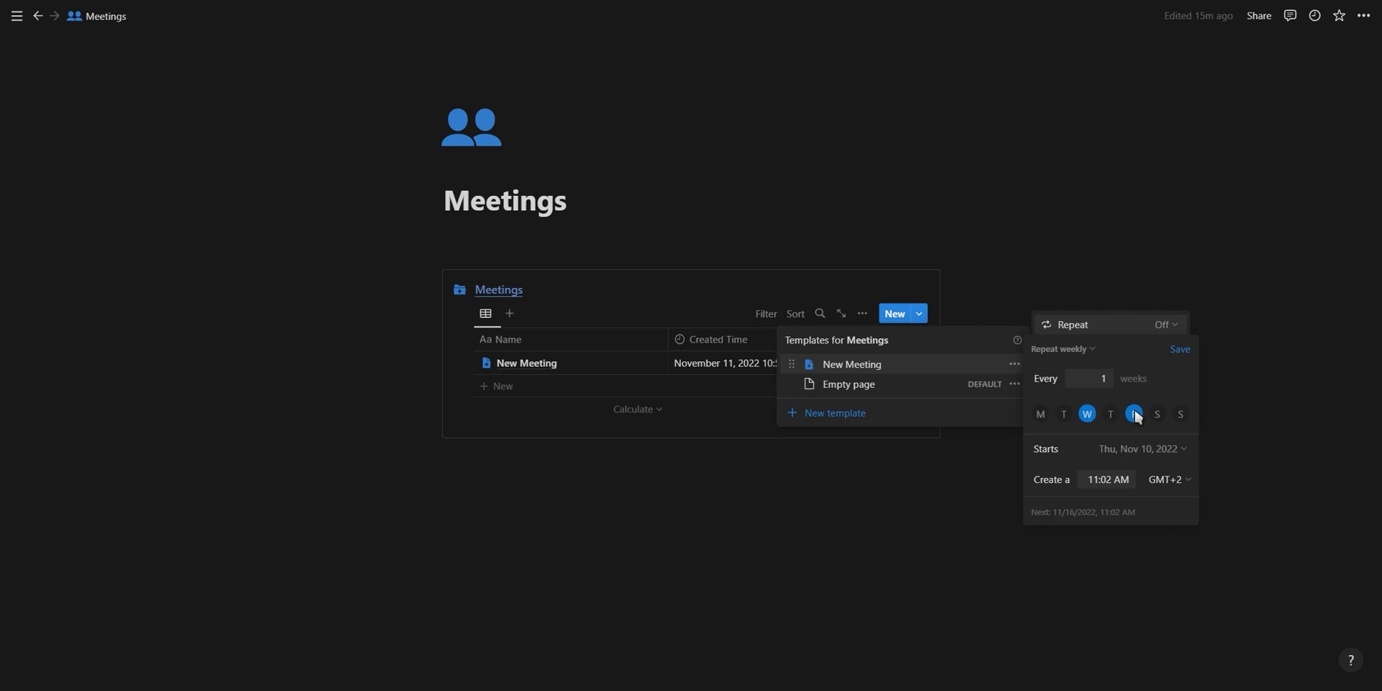
{"action": "left_click", "coordinate": [1112, 378]}
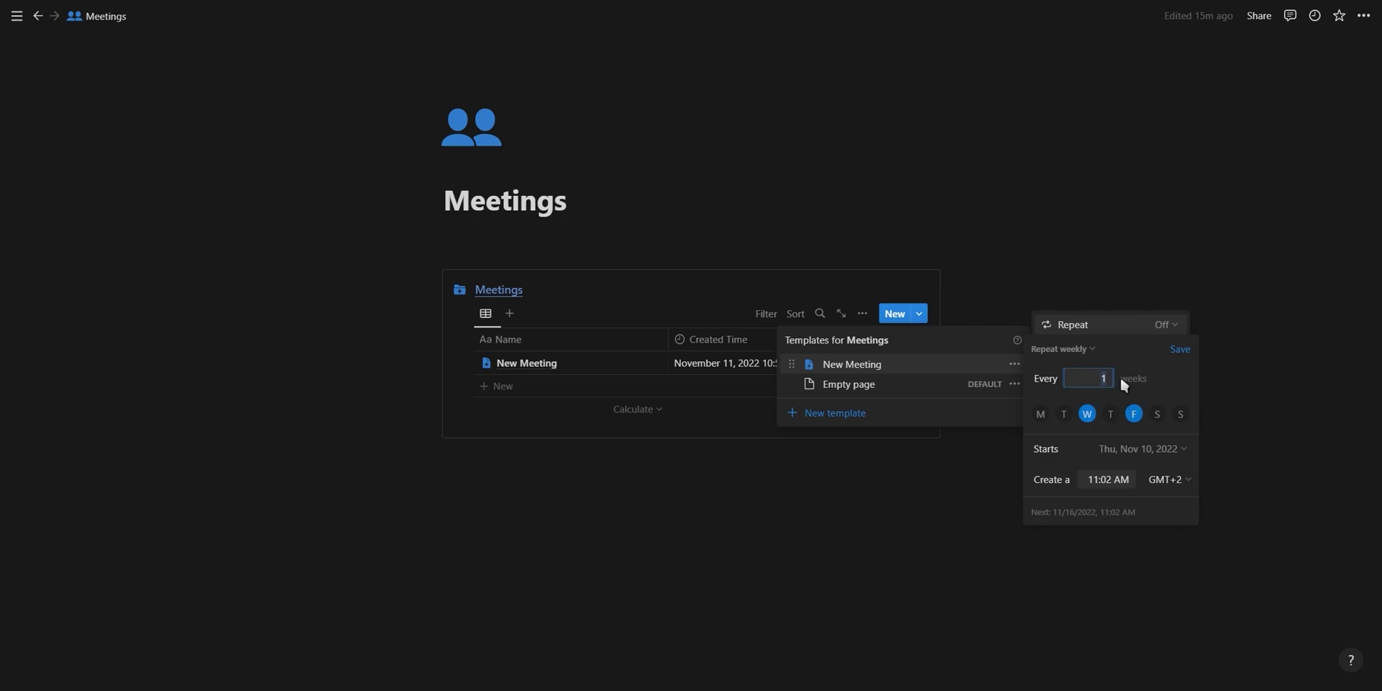
Start the weekly schedule on Nov 11, 2022 at 11:03 AM and save it.
{"action": "left_click", "coordinate": [1121, 448]}
{"action": "left_click", "coordinate": [1131, 545]}
{"action": "key", "text": "BackSpace"}
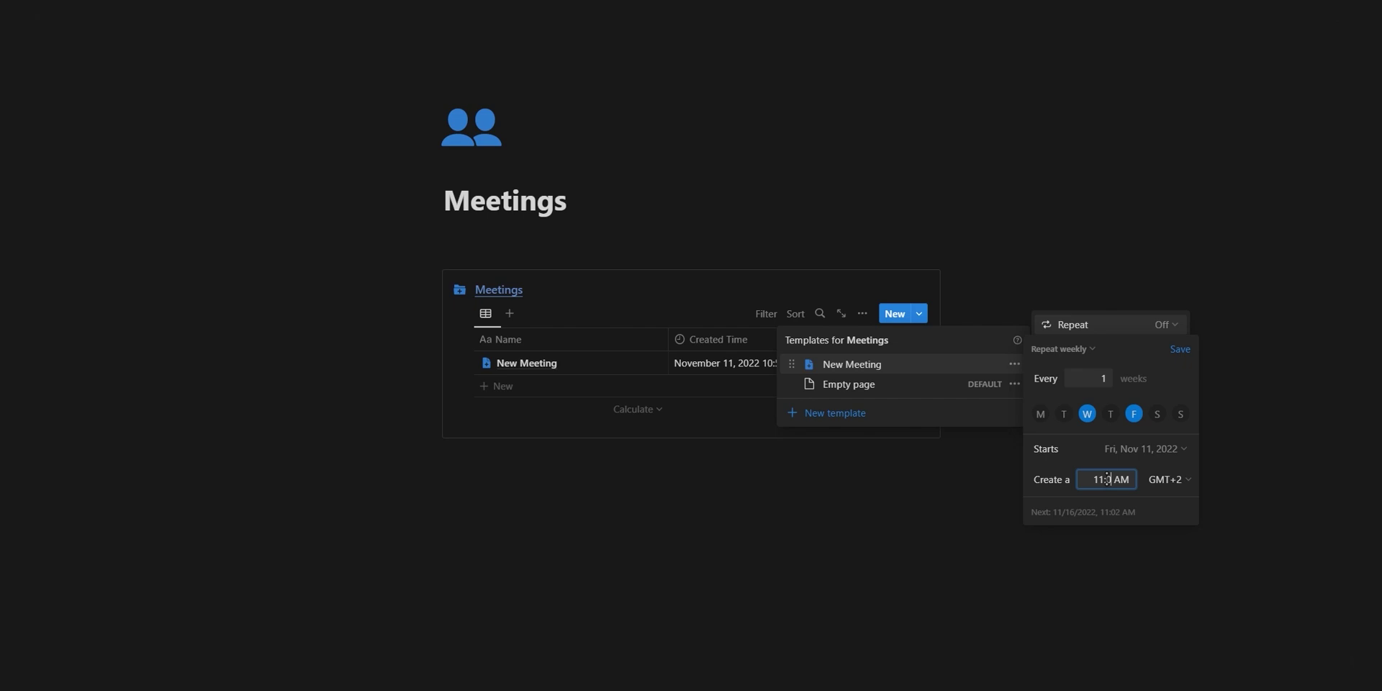
{"action": "key", "text": "Return"}
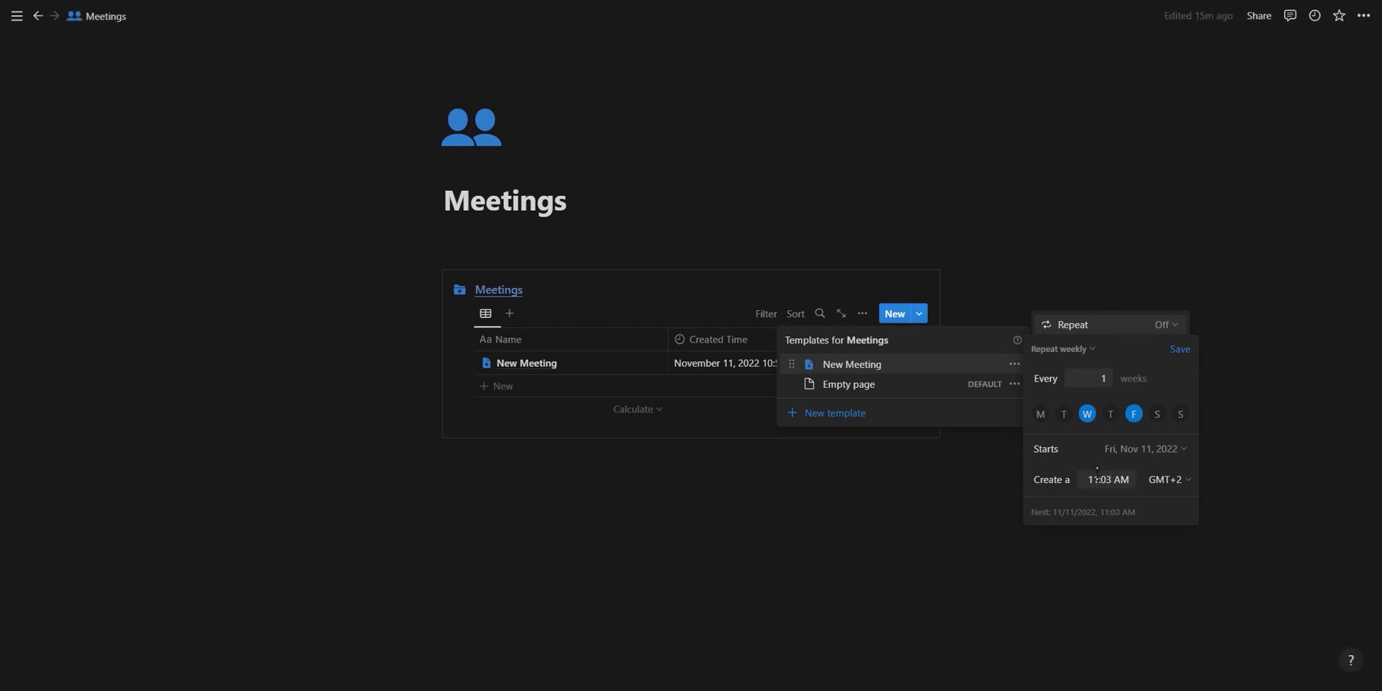
{"action": "left_click", "coordinate": [1181, 350]}
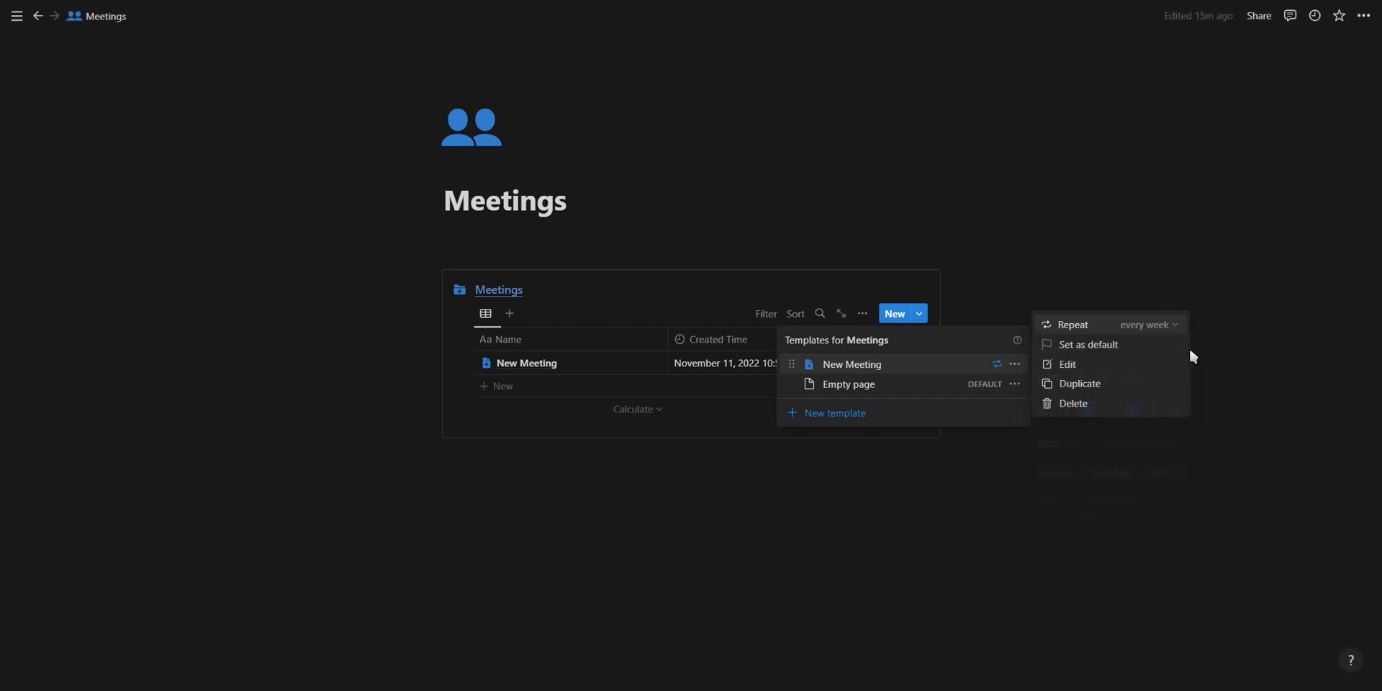
{"action": "left_click", "coordinate": [1116, 379]}
{"action": "left_click", "coordinate": [1113, 374]}
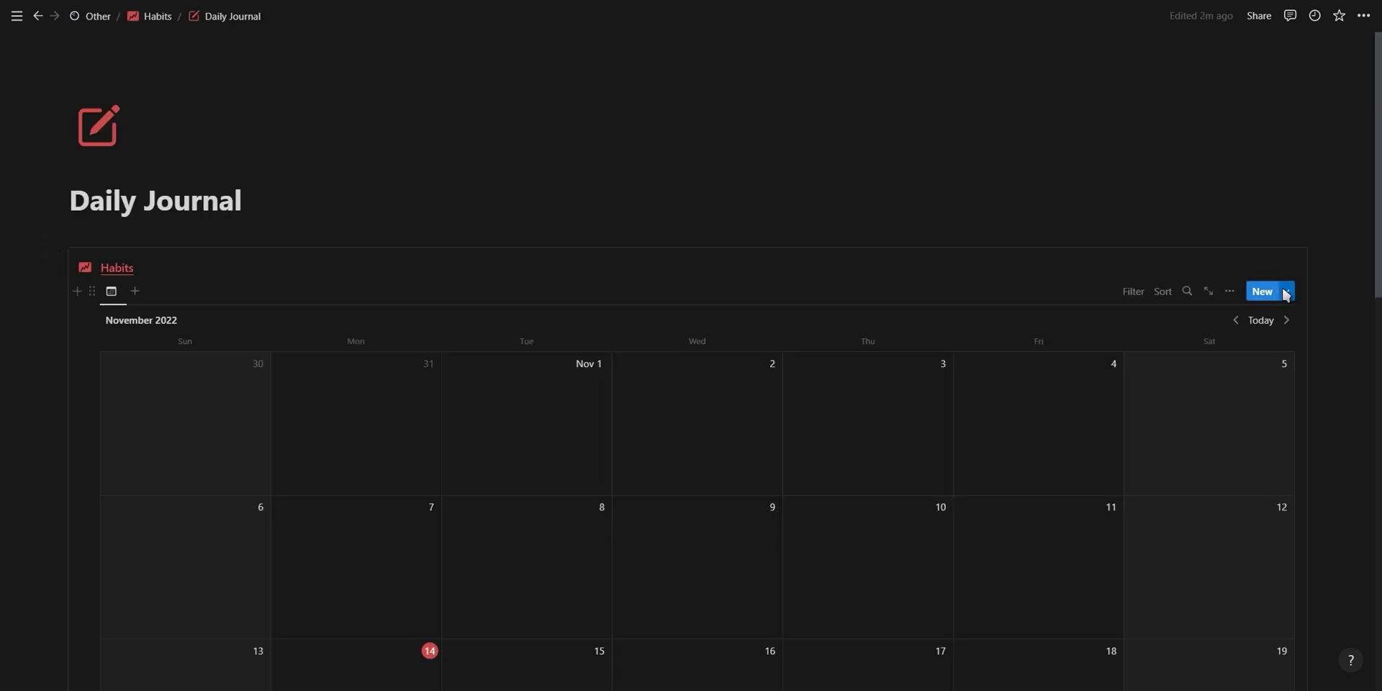
Make the Daily Journal template repeat daily from Nov 13 at 12:29 PM and save.
{"action": "left_click", "coordinate": [1286, 291]}
{"action": "left_click", "coordinate": [1358, 343]}
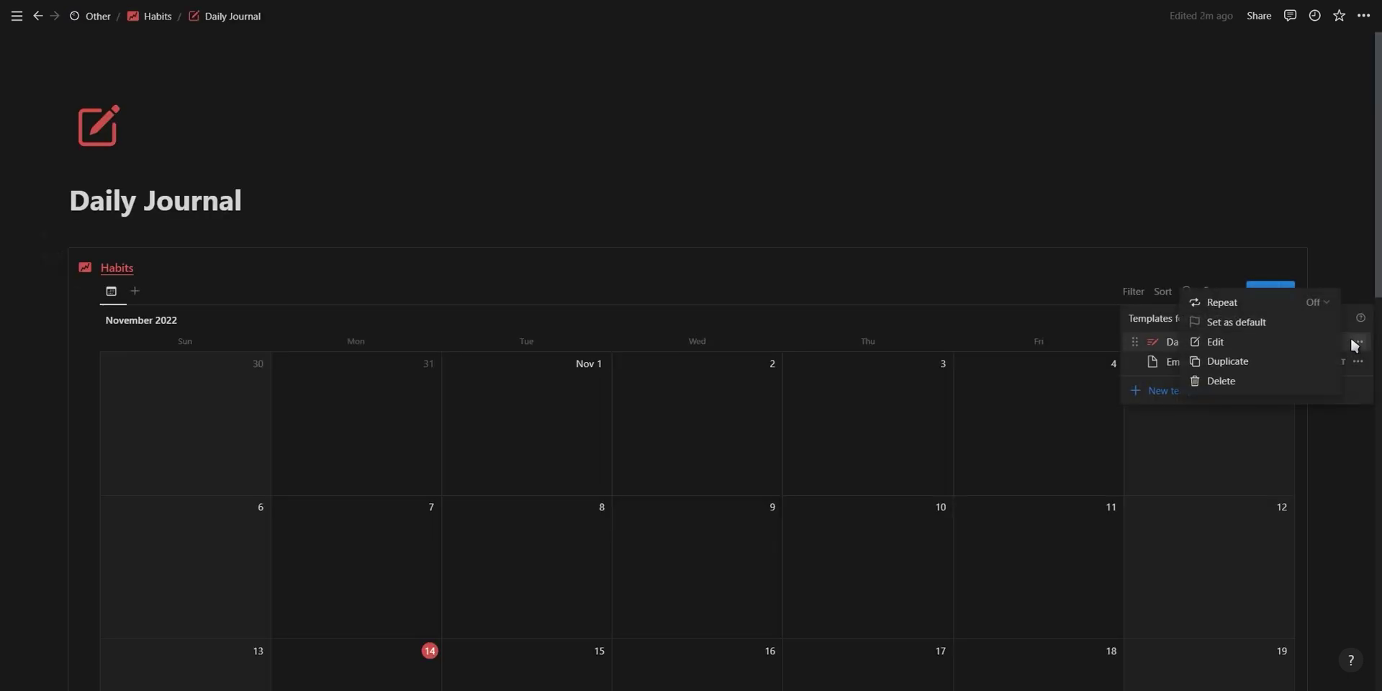
{"action": "left_click", "coordinate": [1316, 301]}
{"action": "left_click", "coordinate": [1223, 326]}
{"action": "left_click", "coordinate": [1194, 350]}
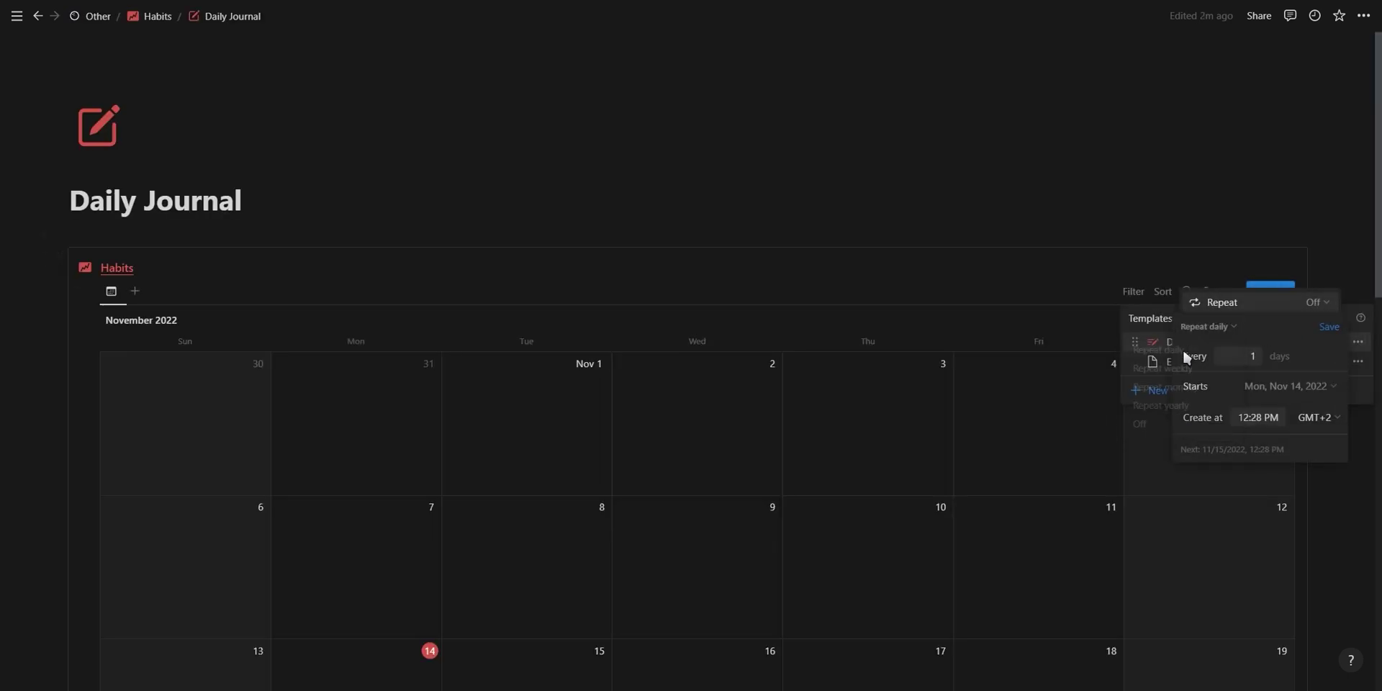
{"action": "left_click", "coordinate": [1238, 387]}
{"action": "left_click", "coordinate": [1196, 508]}
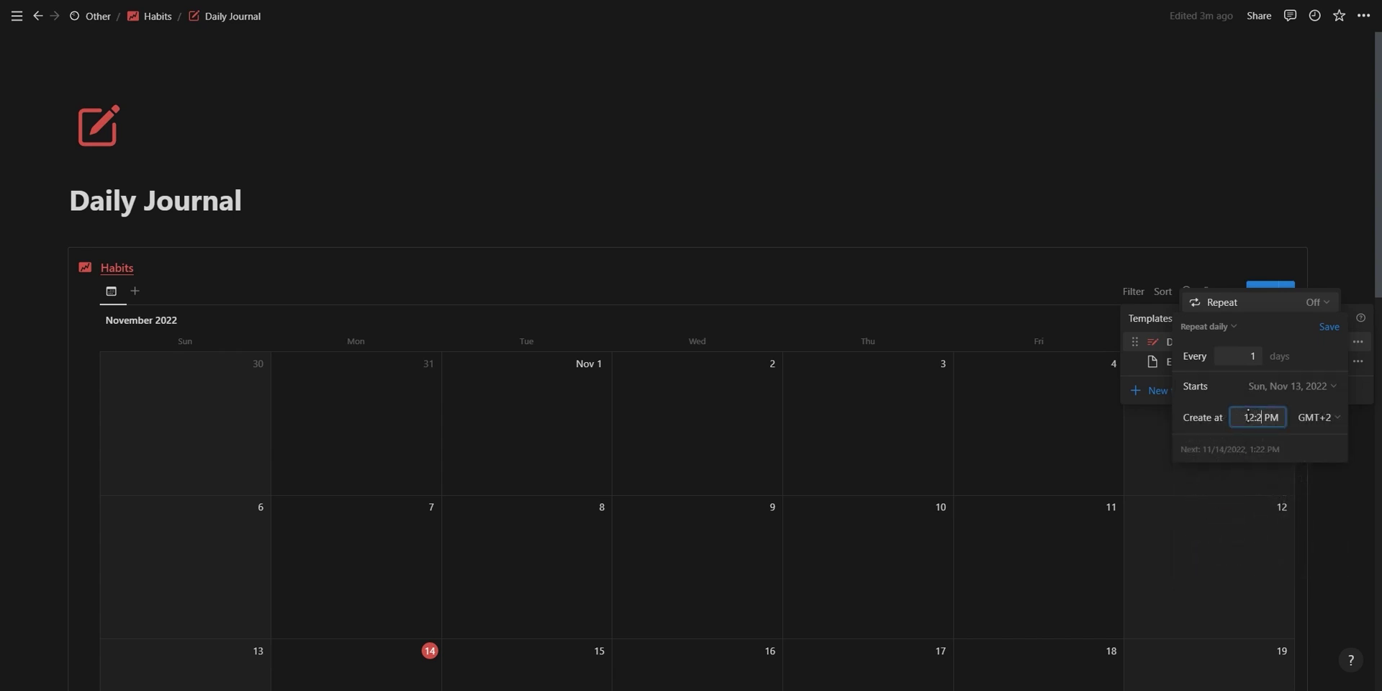
{"action": "type", "text": "9"}
{"action": "key", "text": "Return"}
{"action": "left_click", "coordinate": [1329, 326]}
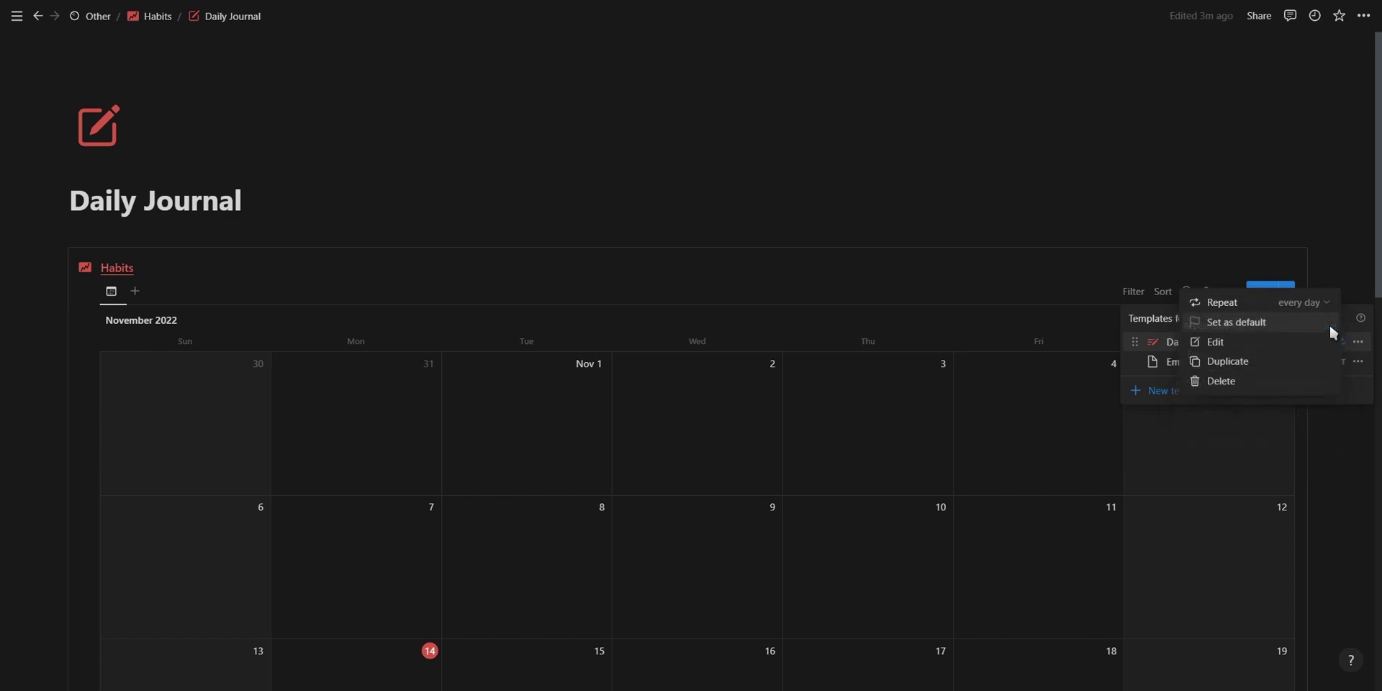
{"action": "left_click", "coordinate": [1354, 287]}
{"action": "key", "text": "Escape"}
Title the Nov 14 entry 14/11 and tick Read, Daily Journal, Meditate, Gym and Cold Shower.
{"action": "scroll", "coordinate": [1345, 283], "scroll_direction": "down", "scroll_amount": 3}
{"action": "scroll", "coordinate": [1345, 283], "scroll_direction": "down", "scroll_amount": 2}
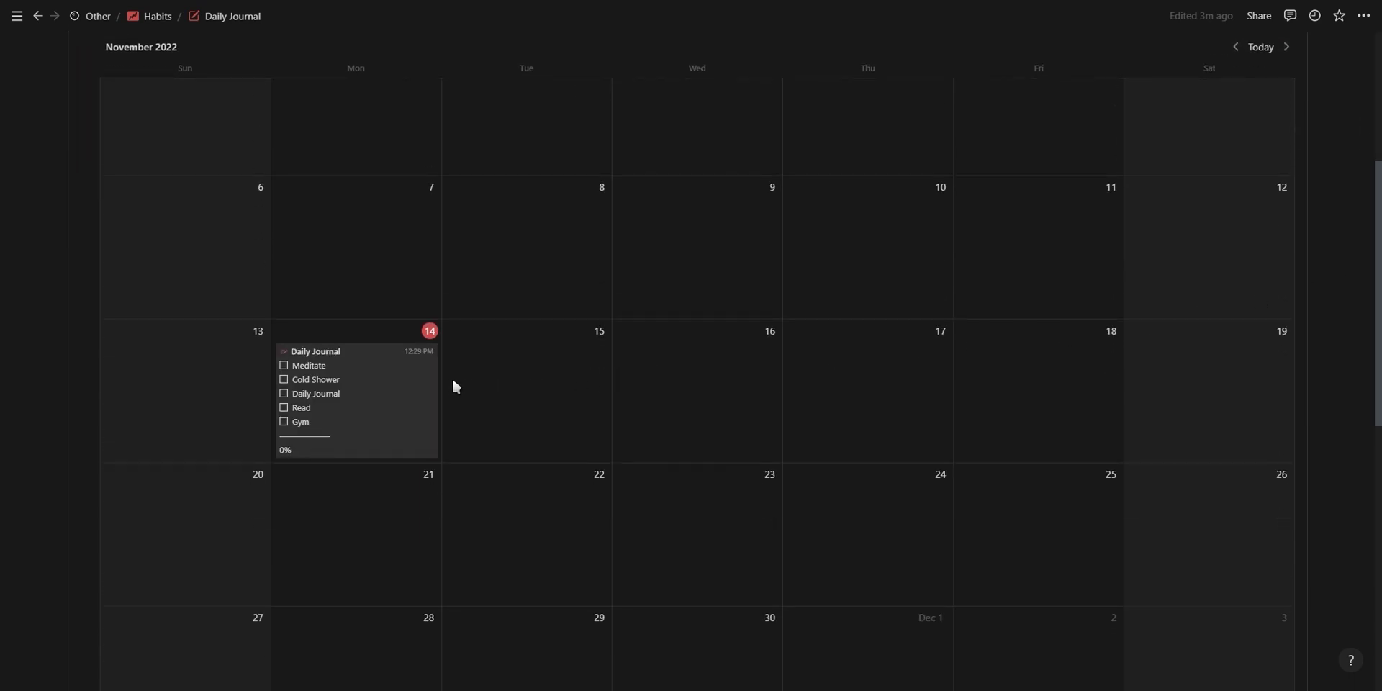
{"action": "left_click", "coordinate": [388, 383]}
{"action": "triple_click", "coordinate": [444, 238]}
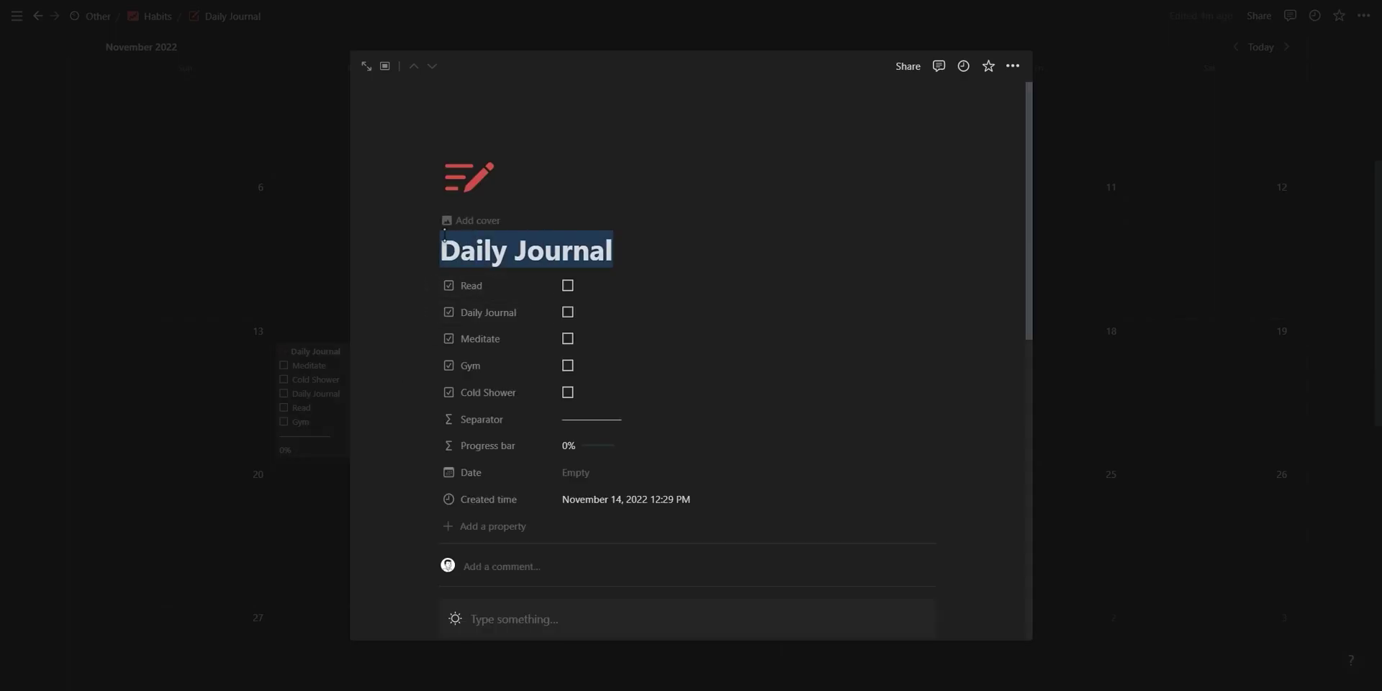
{"action": "type", "text": "14/11"}
{"action": "left_click", "coordinate": [584, 285]}
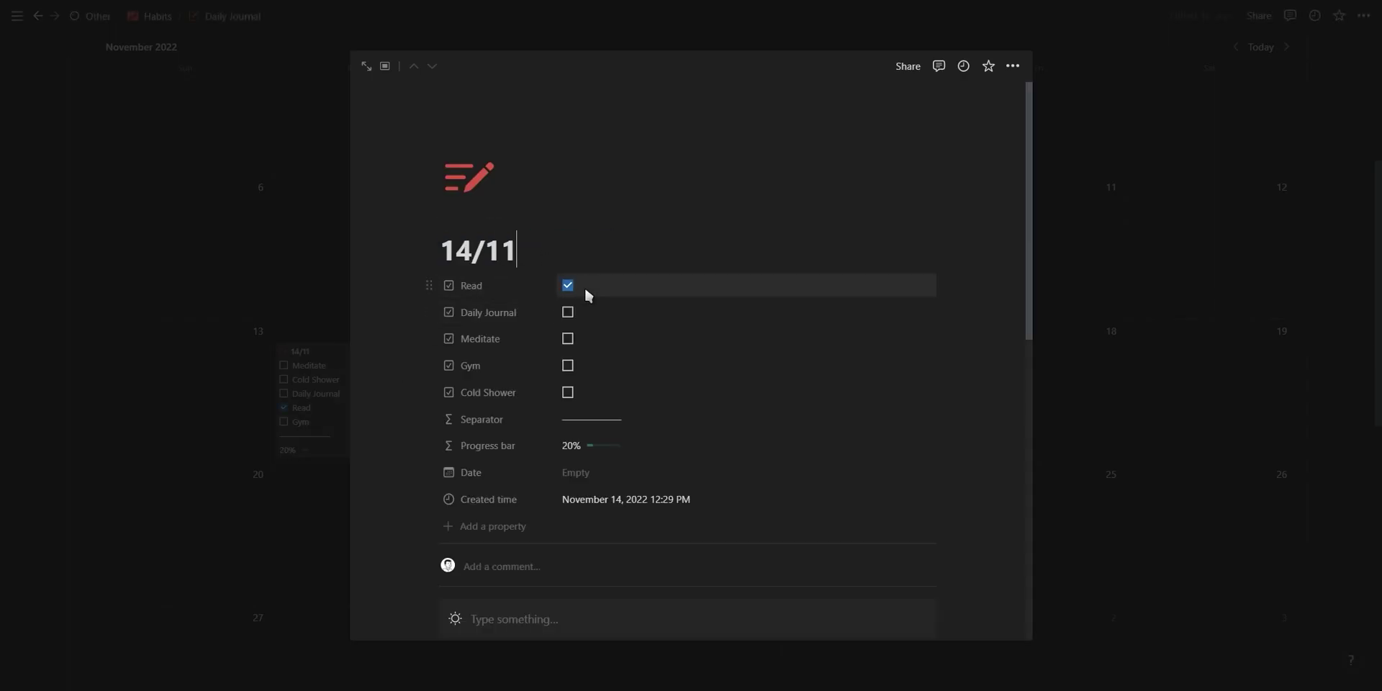
{"action": "left_click", "coordinate": [583, 311]}
{"action": "left_click", "coordinate": [583, 338]}
{"action": "left_click", "coordinate": [584, 365]}
{"action": "left_click", "coordinate": [597, 392]}
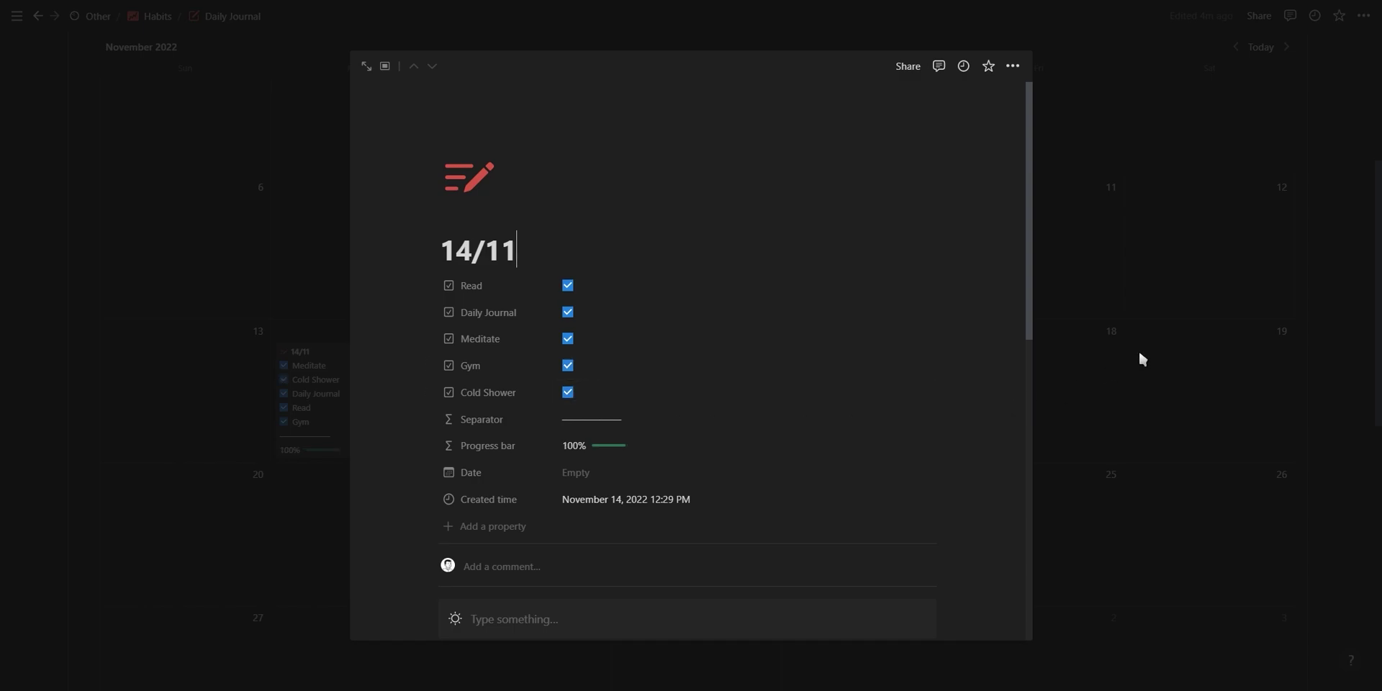
{"action": "left_click", "coordinate": [1181, 342]}
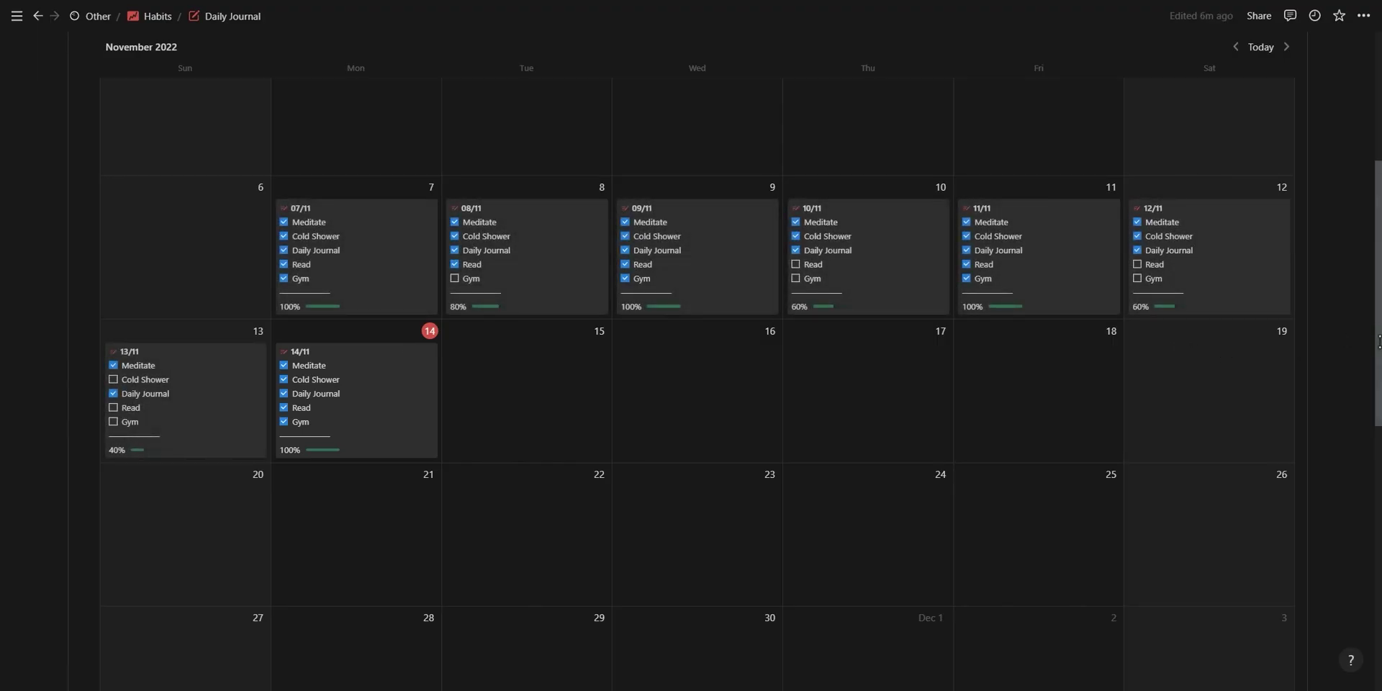
Refresh the Habit Tracker chart so Nov 14 plots at 1.0.
{"action": "scroll", "coordinate": [1259, 346], "scroll_direction": "down", "scroll_amount": 7}
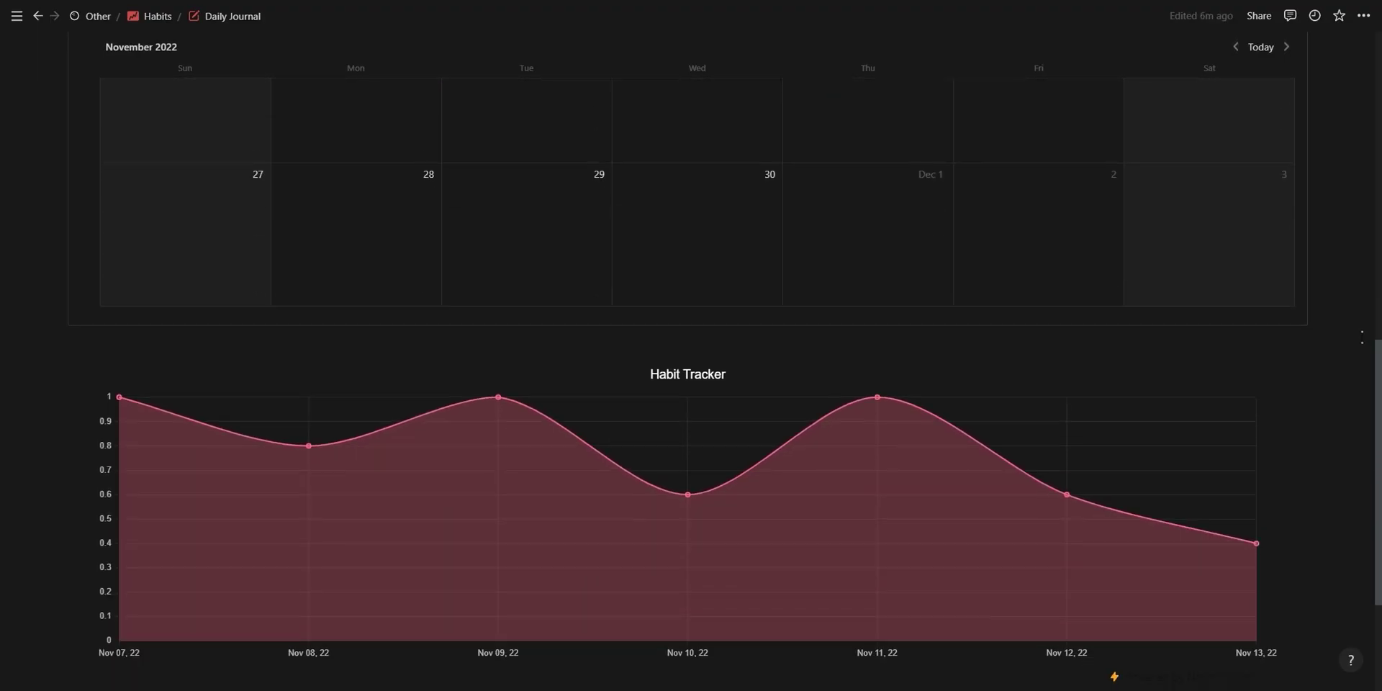
{"action": "left_click", "coordinate": [1250, 320]}
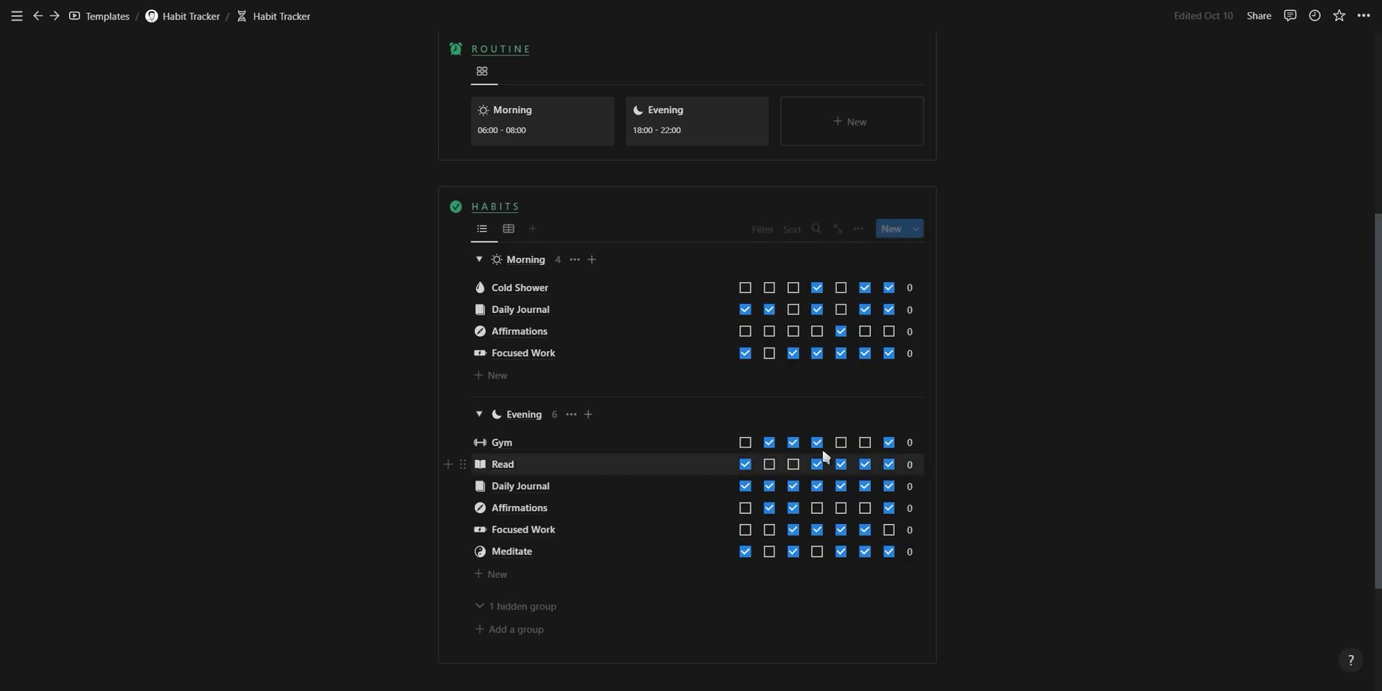
In the Habits table, clear the Mo column, tick the Tu column and copy Wednesday's value down.
{"action": "left_click", "coordinate": [509, 229]}
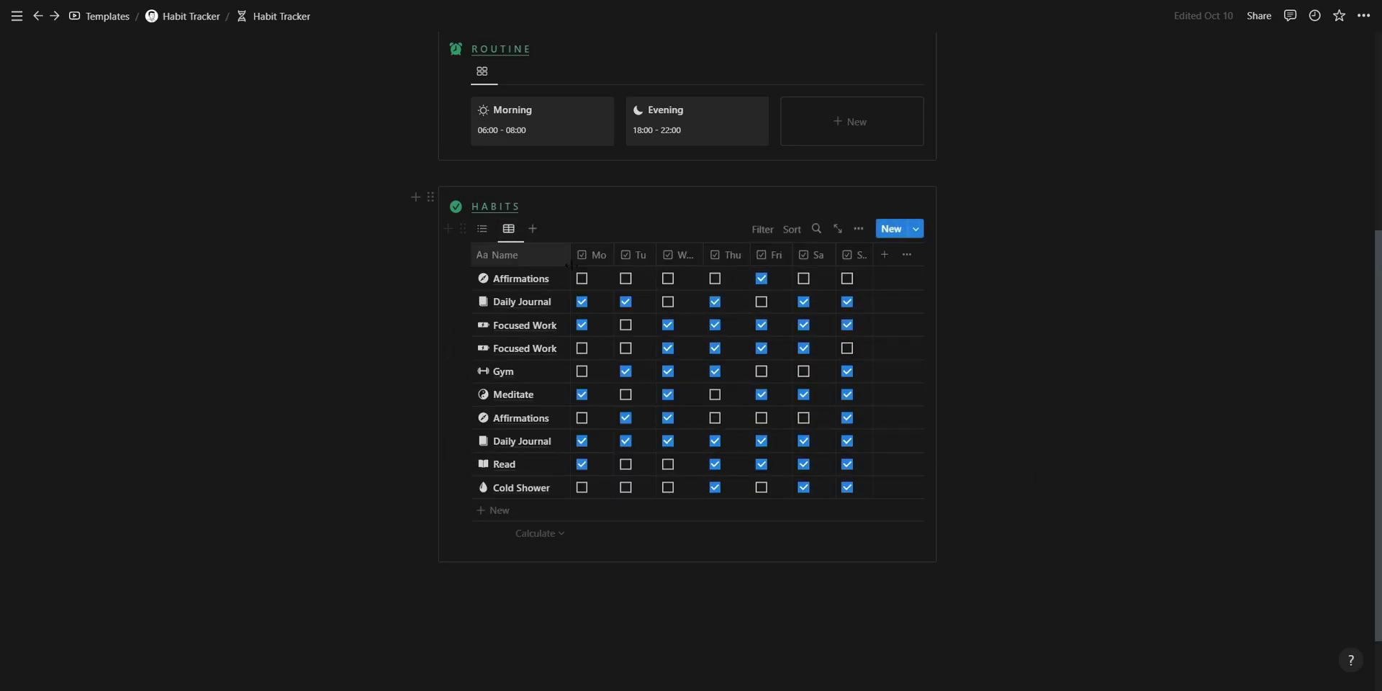
{"action": "left_click", "coordinate": [600, 278]}
{"action": "left_click", "coordinate": [602, 280]}
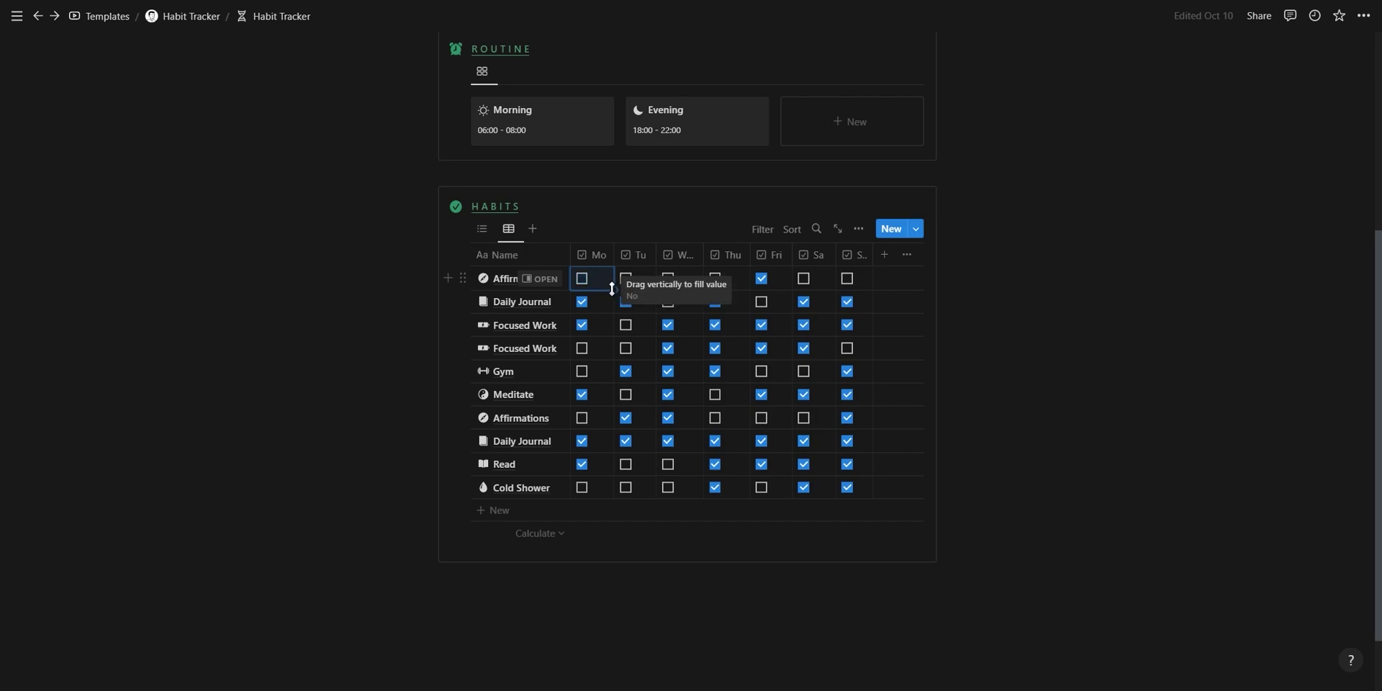
{"action": "left_click_drag", "start_coordinate": [613, 290], "coordinate": [597, 491]}
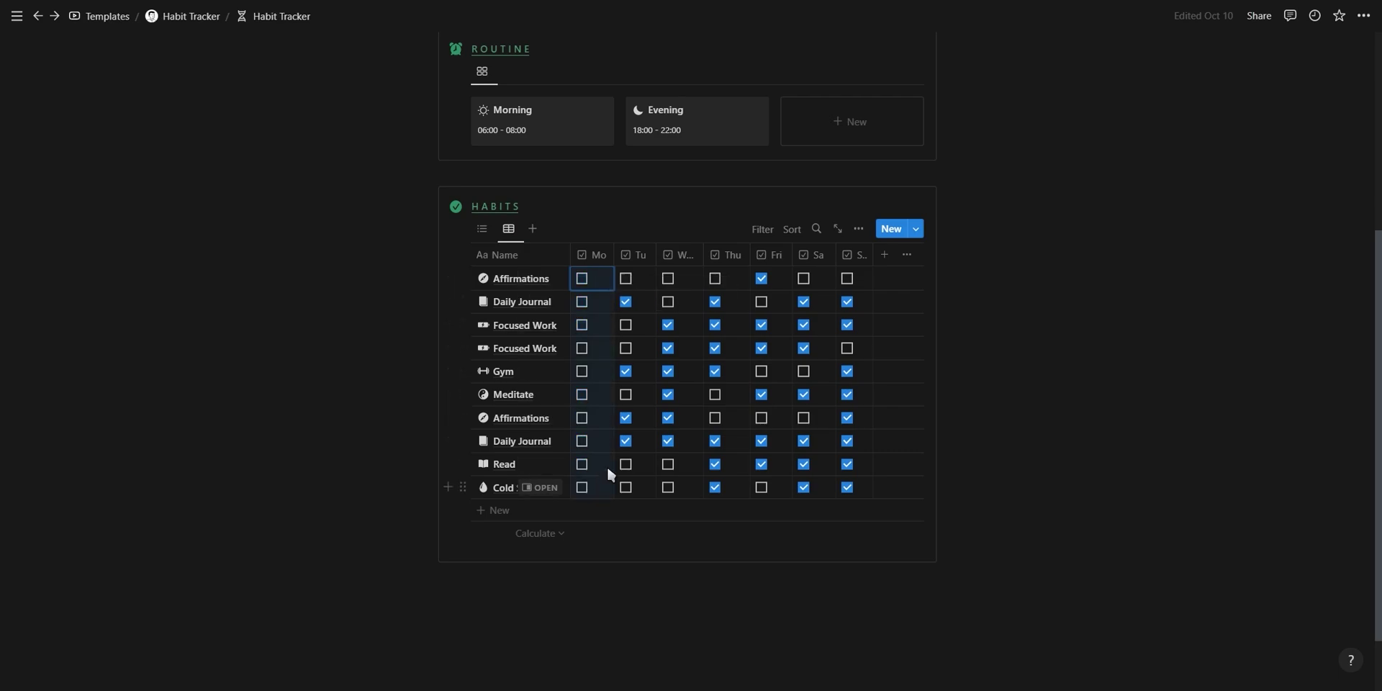
{"action": "left_click", "coordinate": [650, 279]}
{"action": "left_click_drag", "start_coordinate": [652, 284], "coordinate": [638, 487]}
{"action": "left_click", "coordinate": [693, 275]}
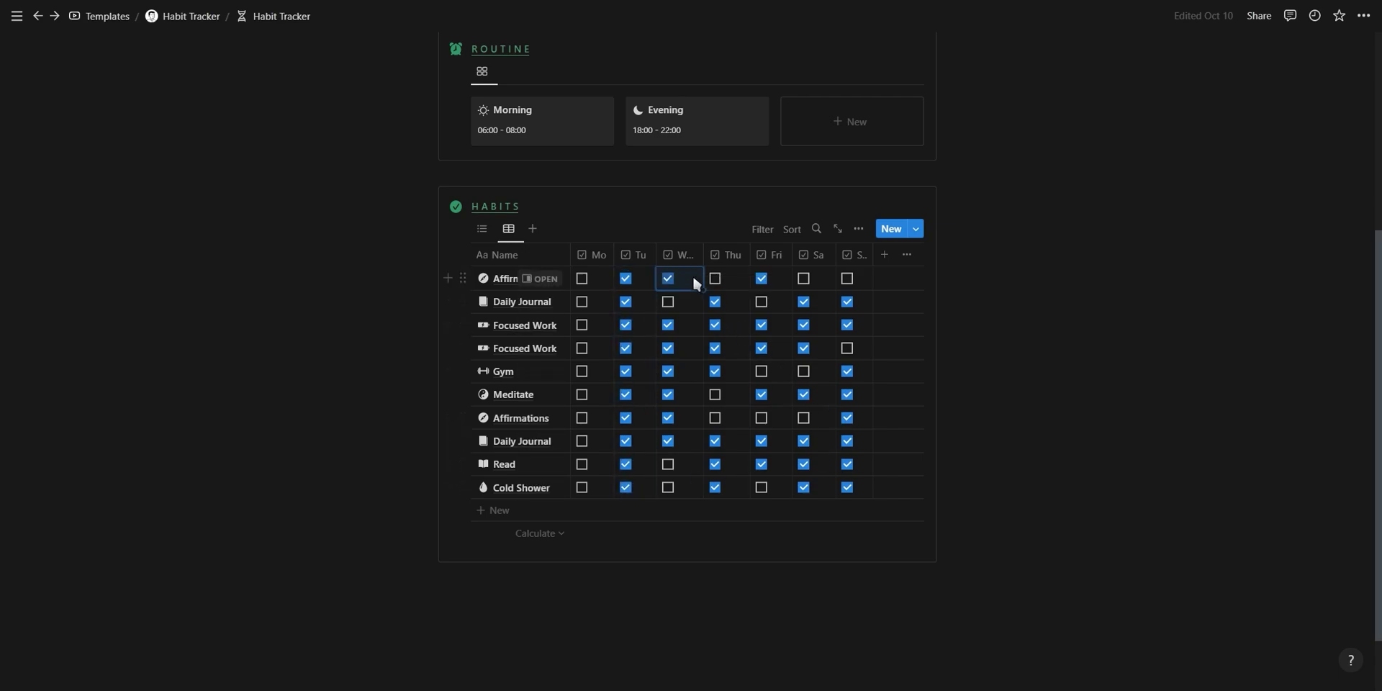
{"action": "left_click_drag", "start_coordinate": [702, 290], "coordinate": [682, 487]}
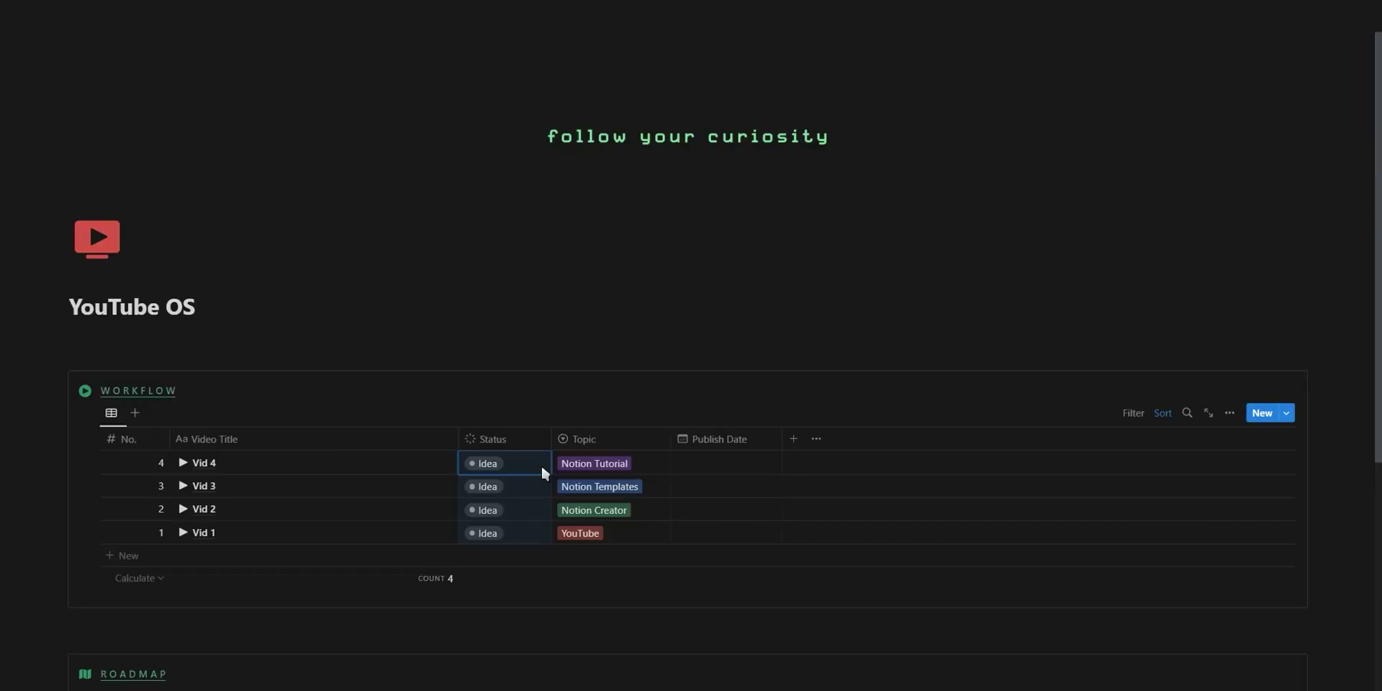
Set Vid 4 and all other YouTube OS videos' Status to Scheduled.
{"action": "left_click", "coordinate": [541, 468]}
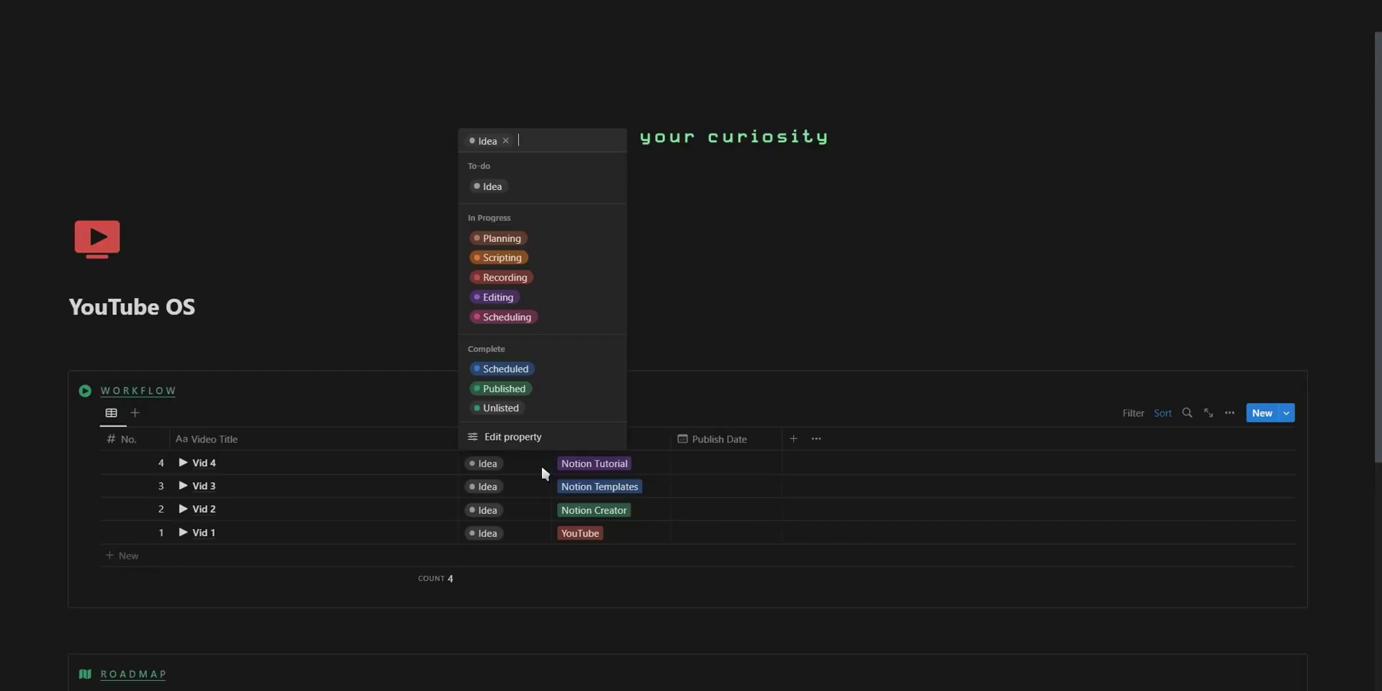
{"action": "left_click", "coordinate": [530, 370]}
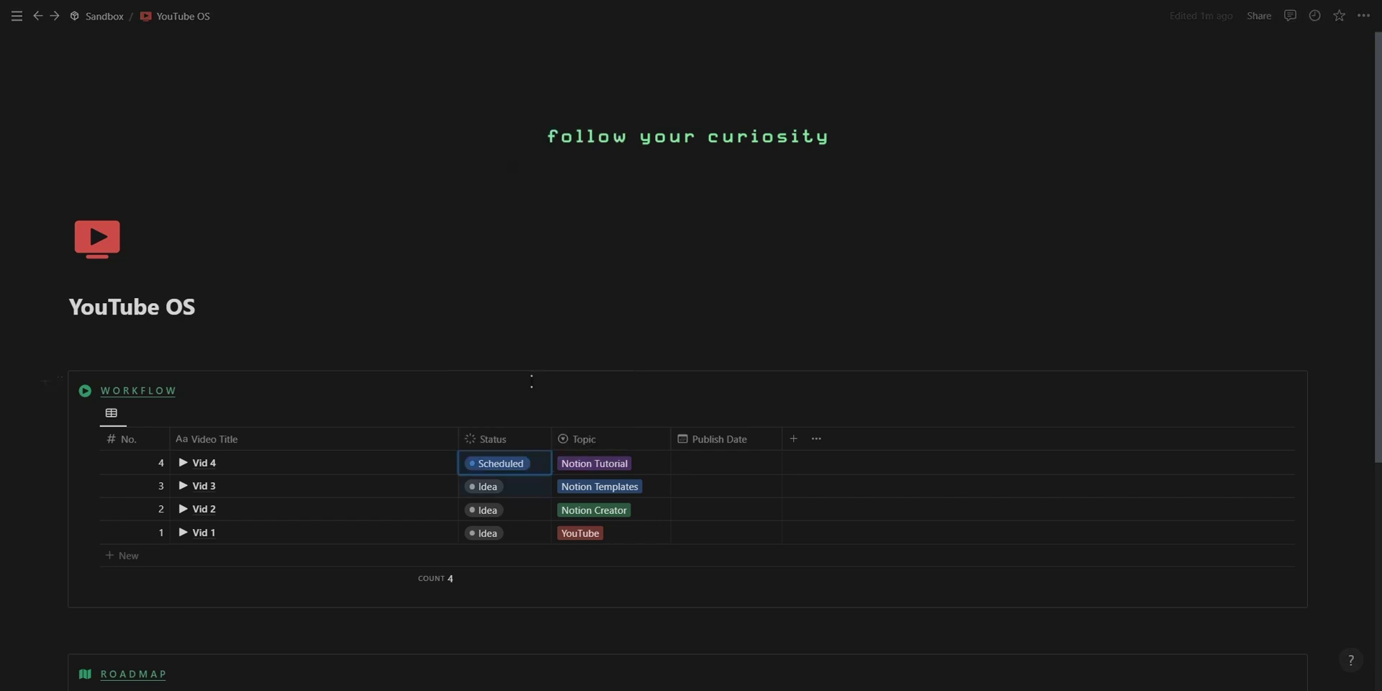
{"action": "key", "text": "shift+Down"}
{"action": "key", "text": "shift+Down"}
{"action": "key", "text": "shift+Down"}
{"action": "key", "text": "ctrl+v"}
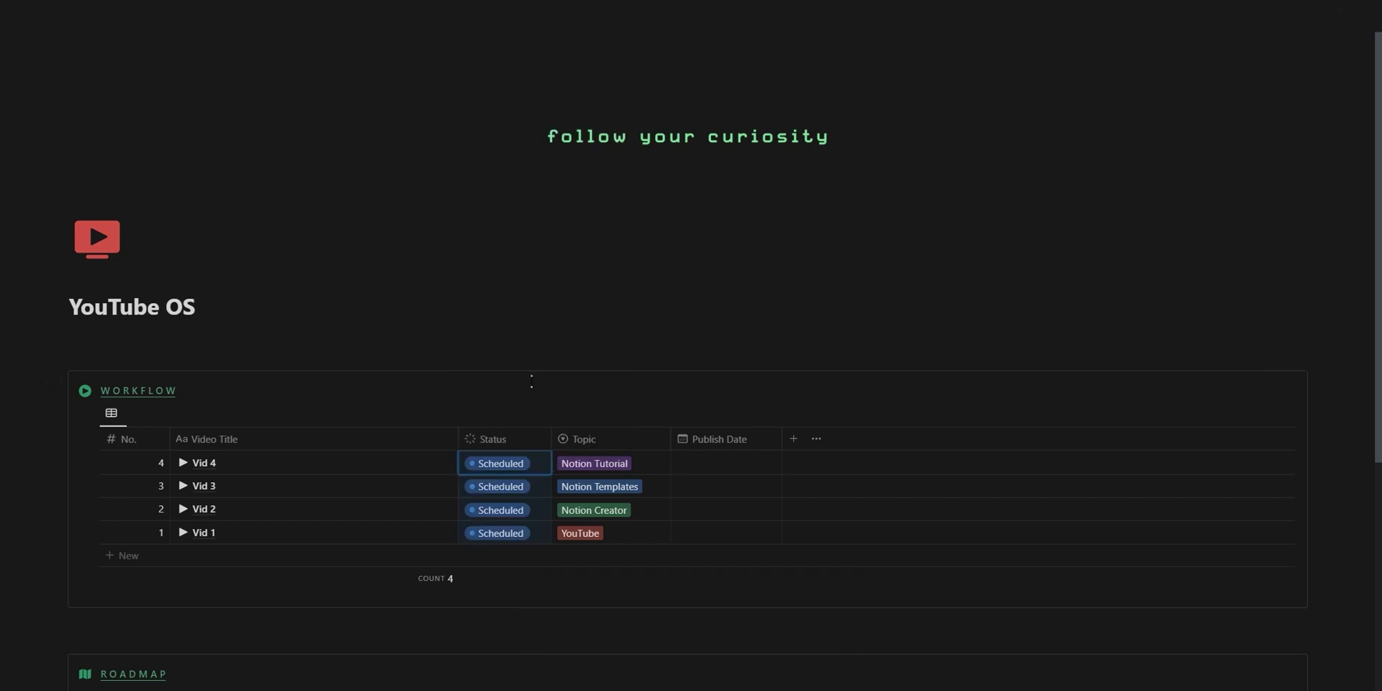
{"action": "key", "text": "ctrl+d"}
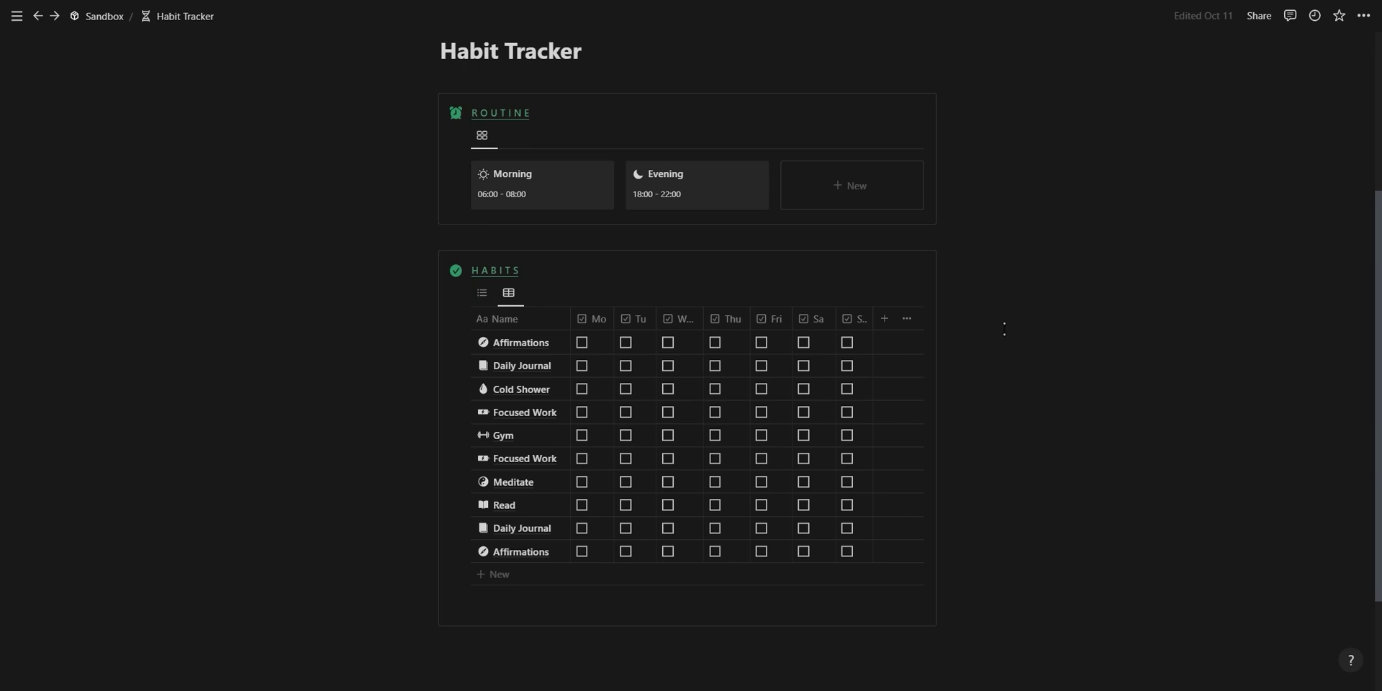
Turn the Habits table's vertical column lines off and back on, then list Meetings templates.
{"action": "left_click", "coordinate": [858, 291]}
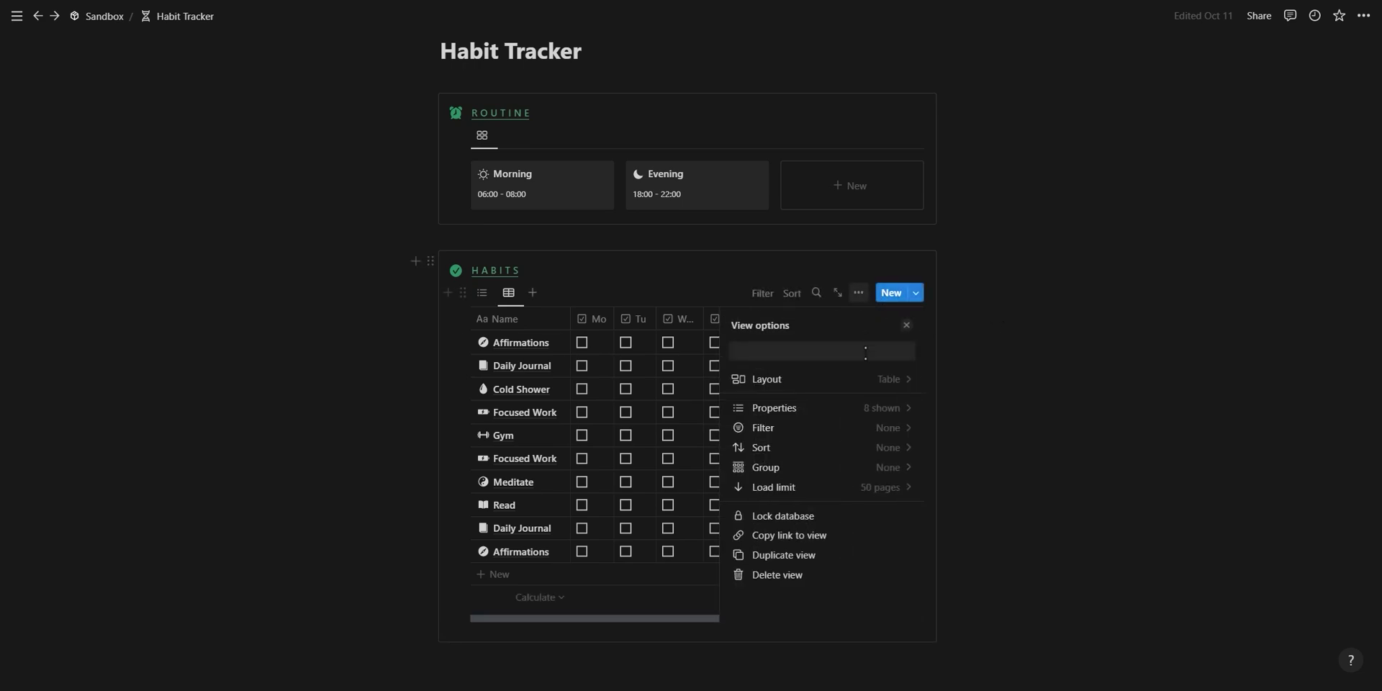
{"action": "left_click", "coordinate": [868, 377]}
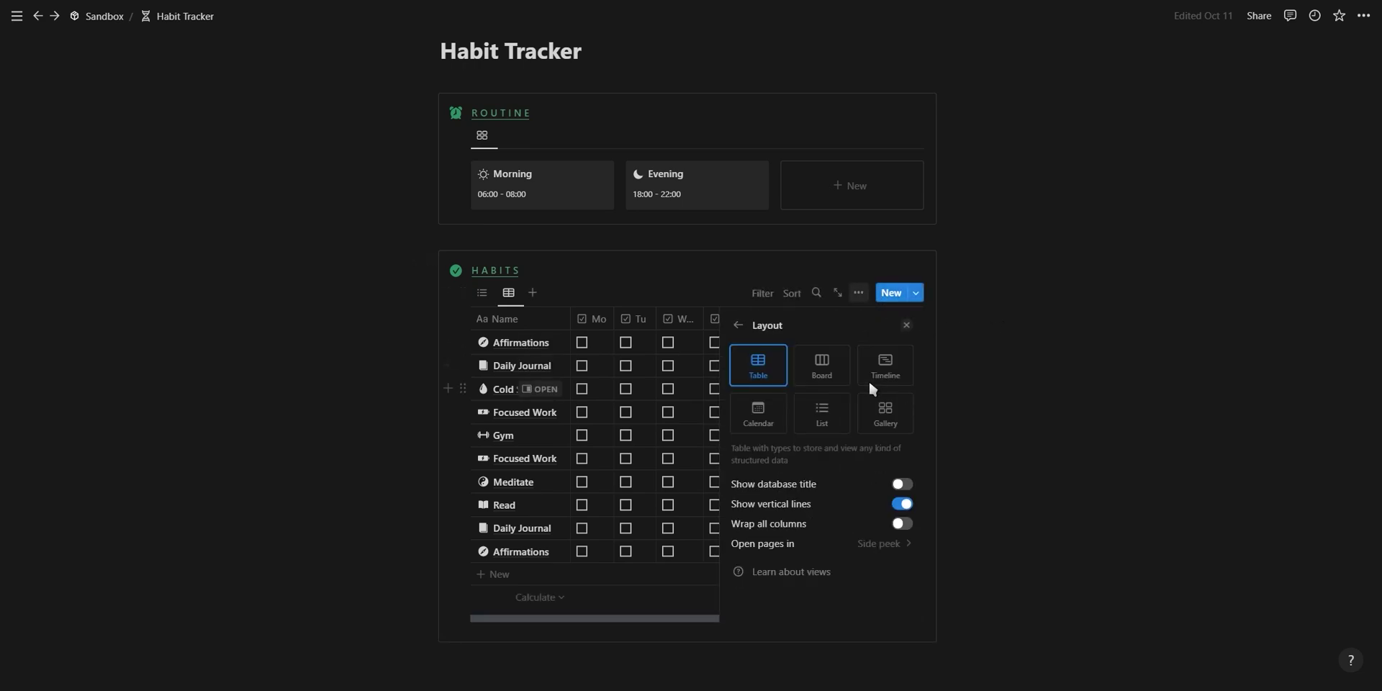
{"action": "left_click", "coordinate": [867, 504]}
{"action": "left_click", "coordinate": [906, 325]}
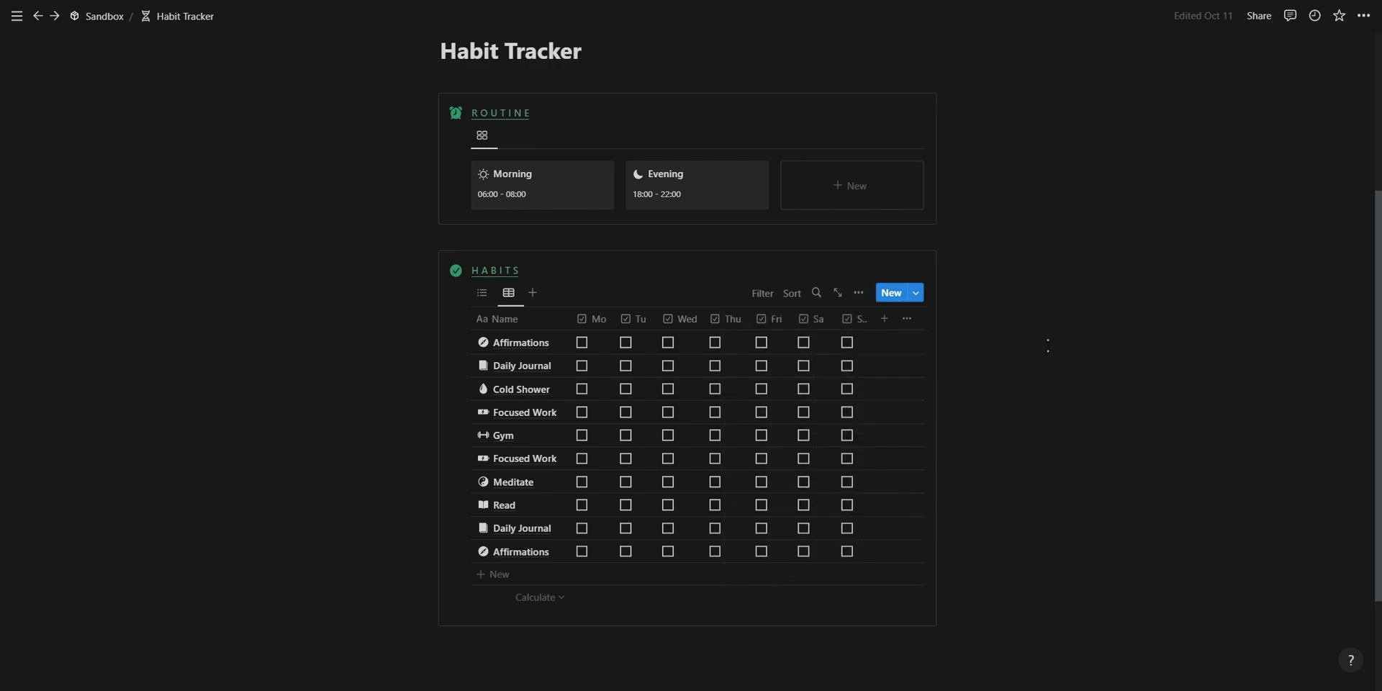
{"action": "left_click", "coordinate": [860, 292]}
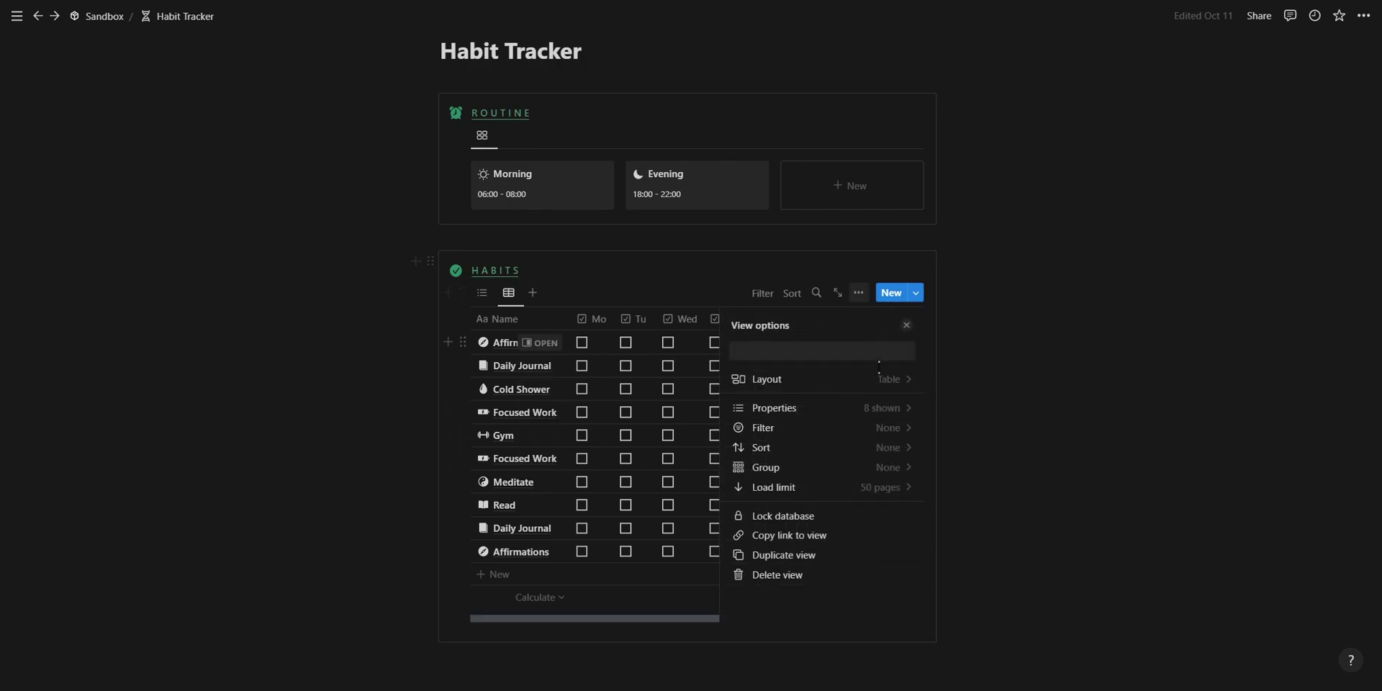
{"action": "left_click", "coordinate": [881, 378]}
{"action": "left_click", "coordinate": [900, 504]}
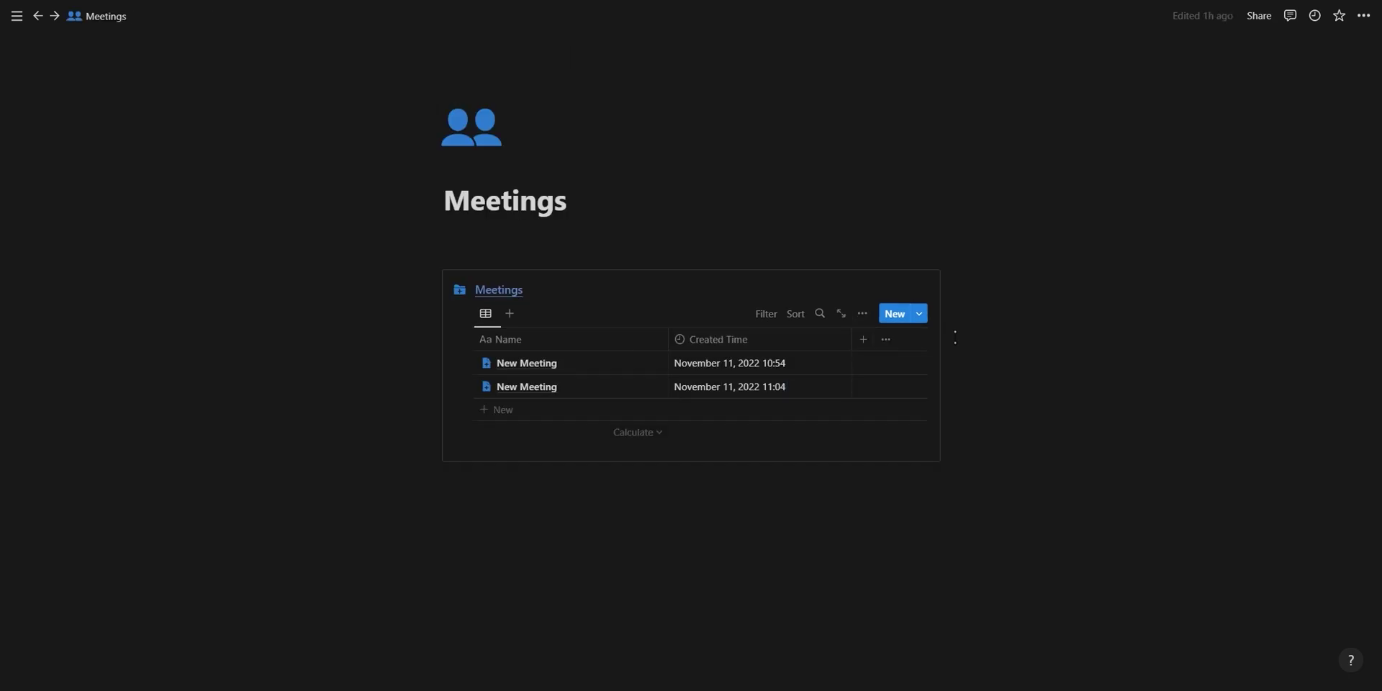
{"action": "left_click", "coordinate": [920, 315]}
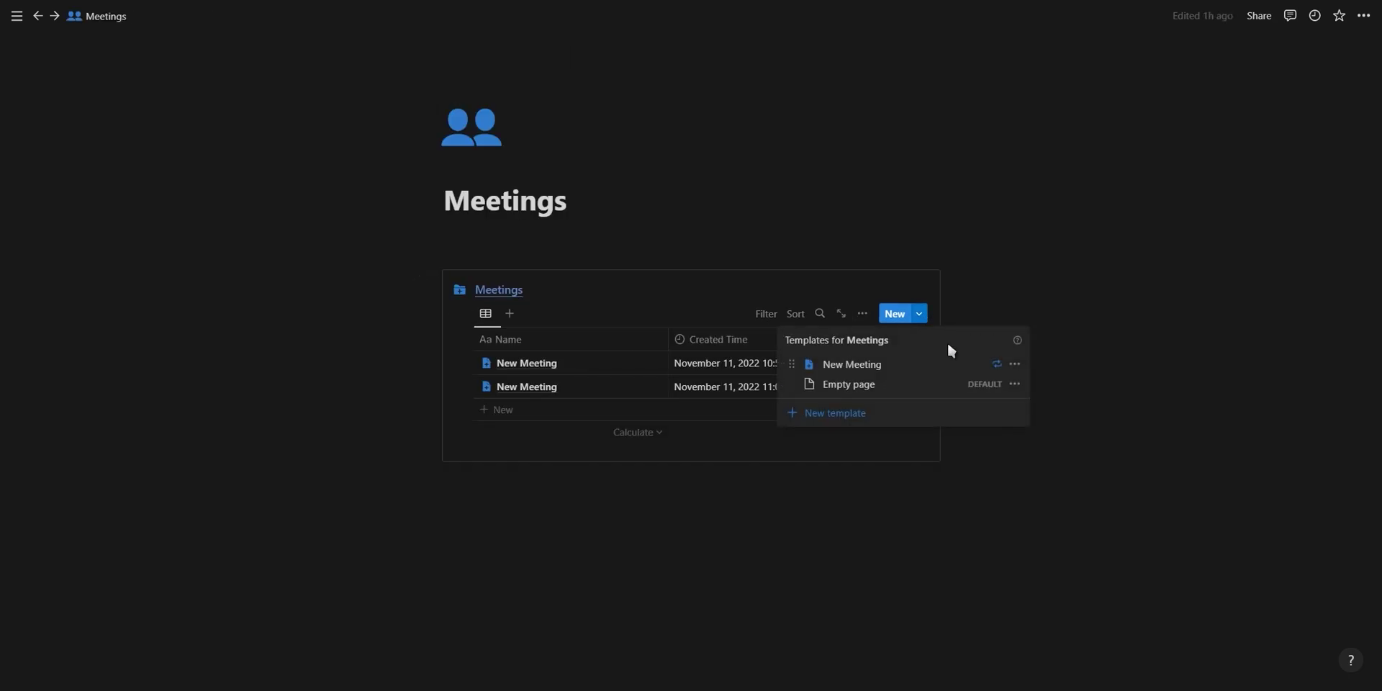
{"action": "left_click", "coordinate": [1015, 364]}
{"action": "left_click", "coordinate": [1064, 365]}
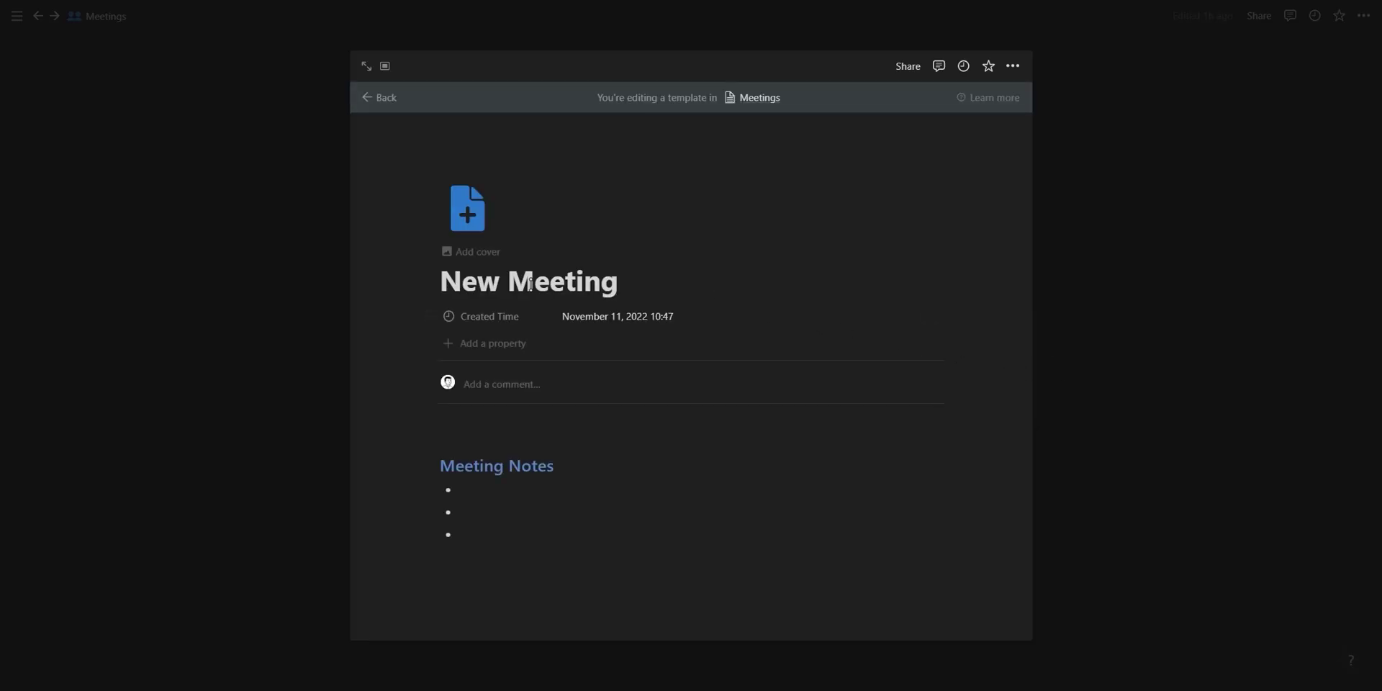
{"action": "left_click_drag", "start_coordinate": [509, 282], "coordinate": [436, 282]}
{"action": "key", "text": "BackSpace"}
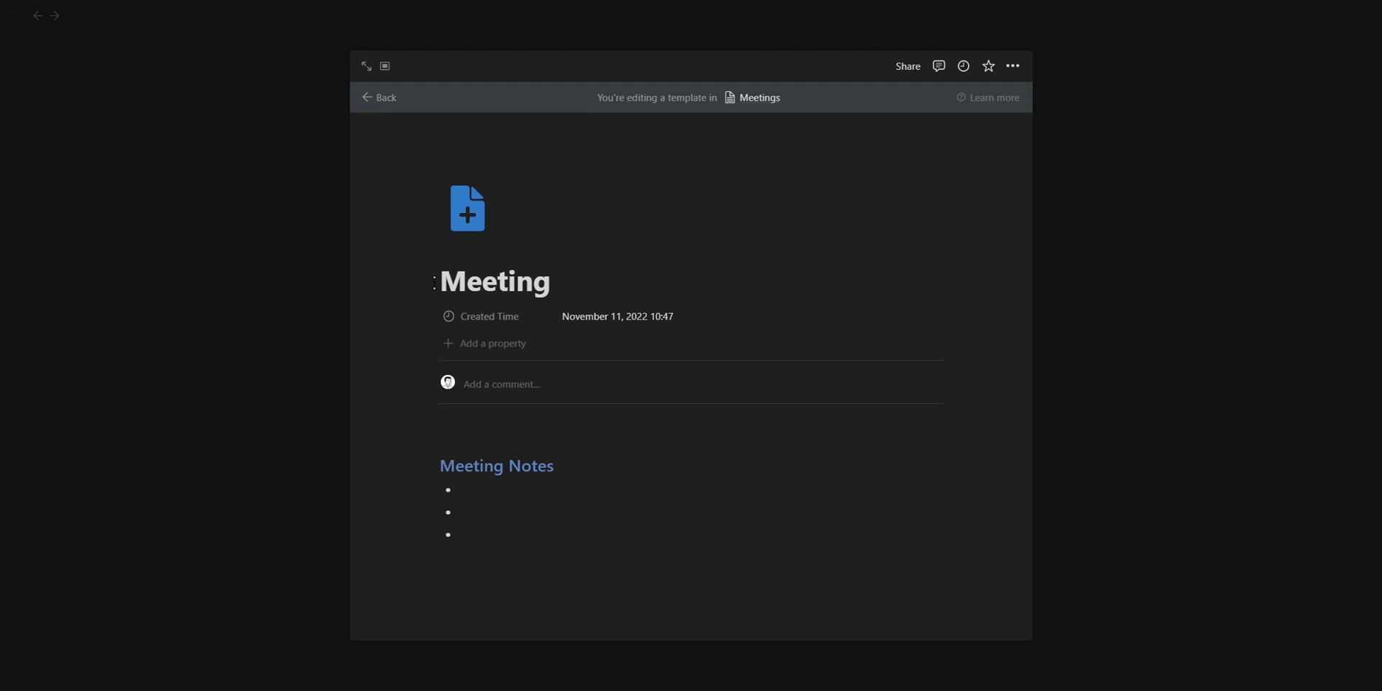
{"action": "type", "text": "@today"}
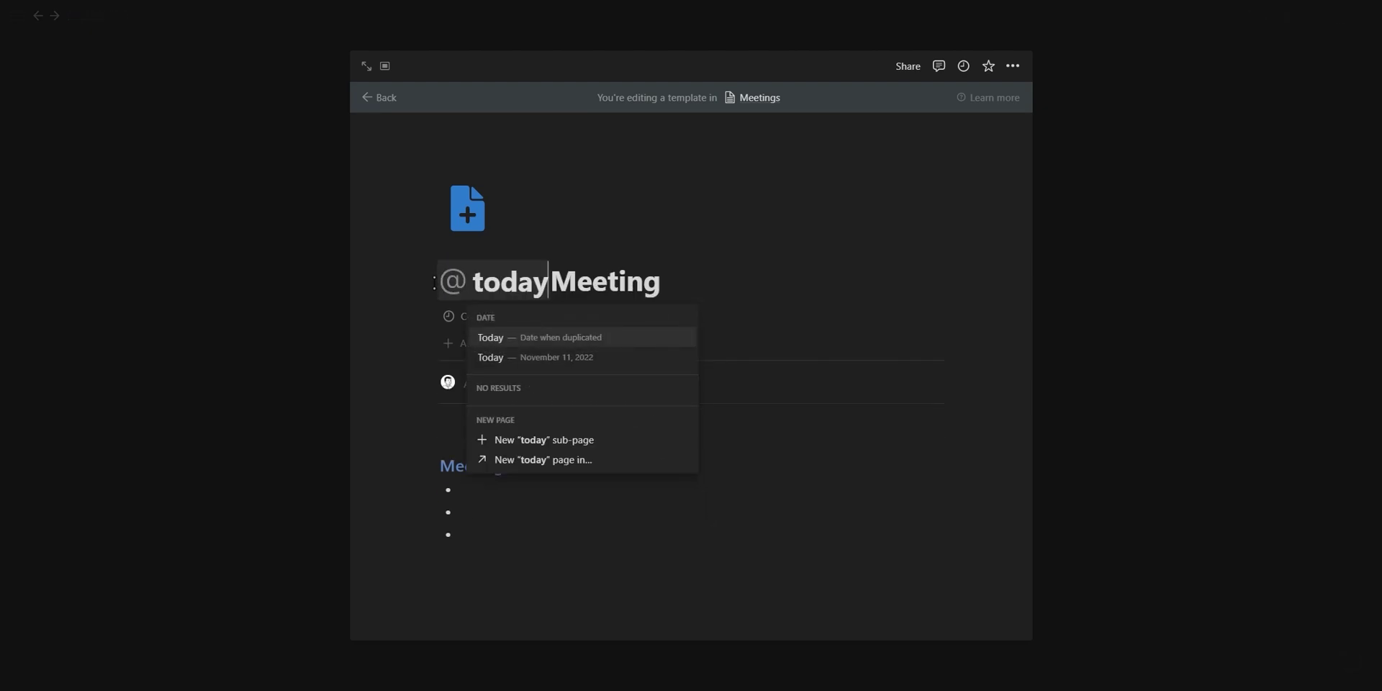
{"action": "key", "text": "Return"}
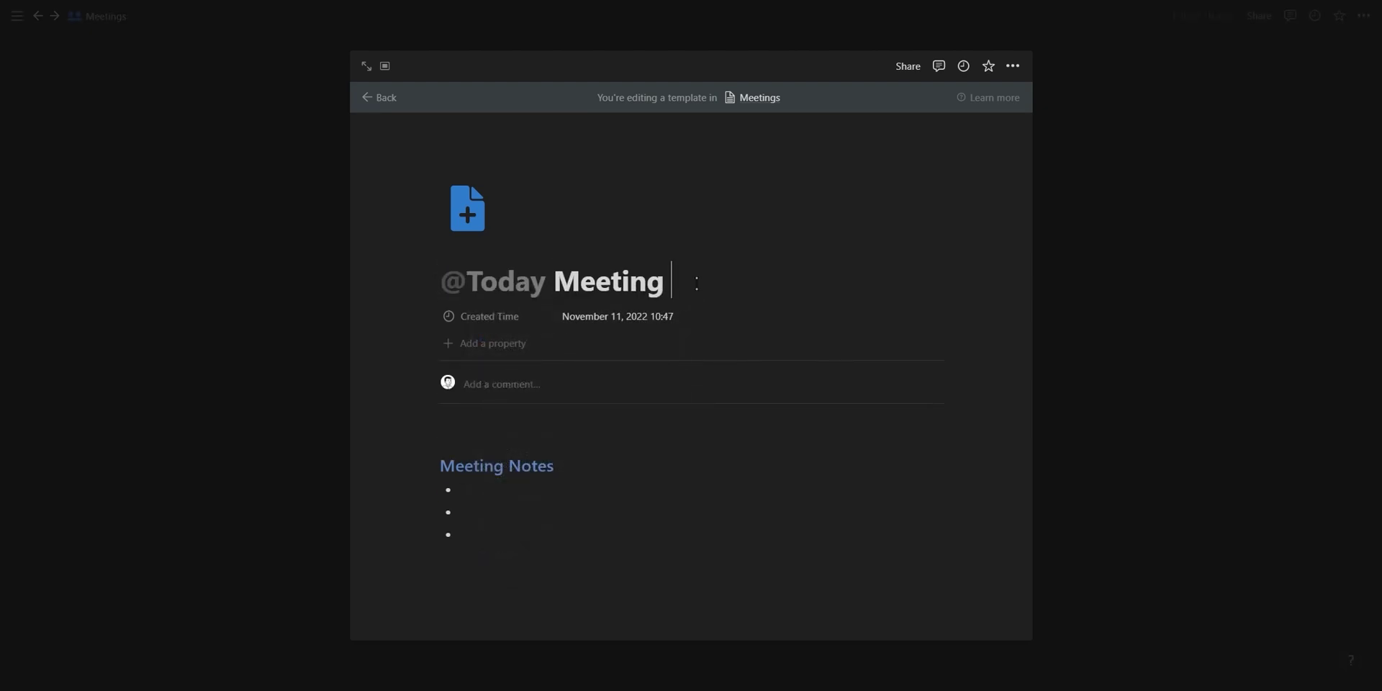
{"action": "left_click", "coordinate": [1199, 300]}
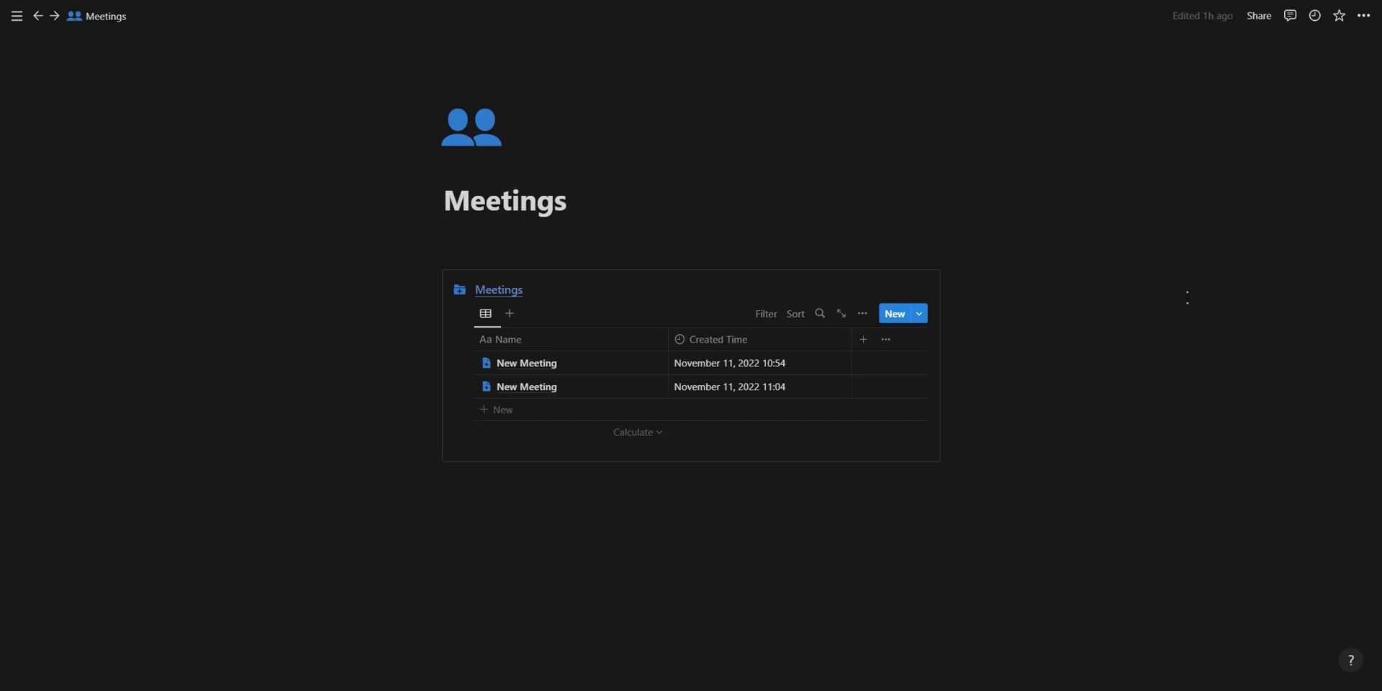
Create a meeting page from the template and date its mention Wednesday, Nov 9.
{"action": "left_click", "coordinate": [821, 248]}
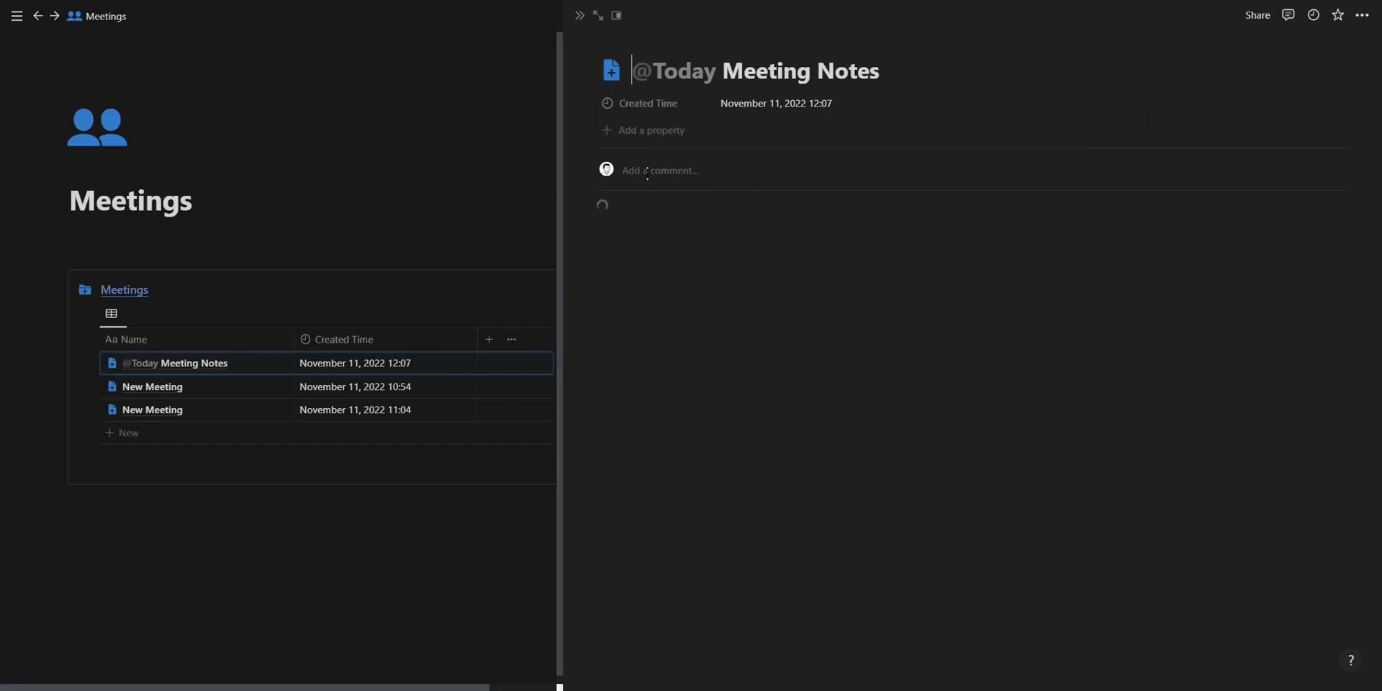
{"action": "left_click", "coordinate": [580, 16]}
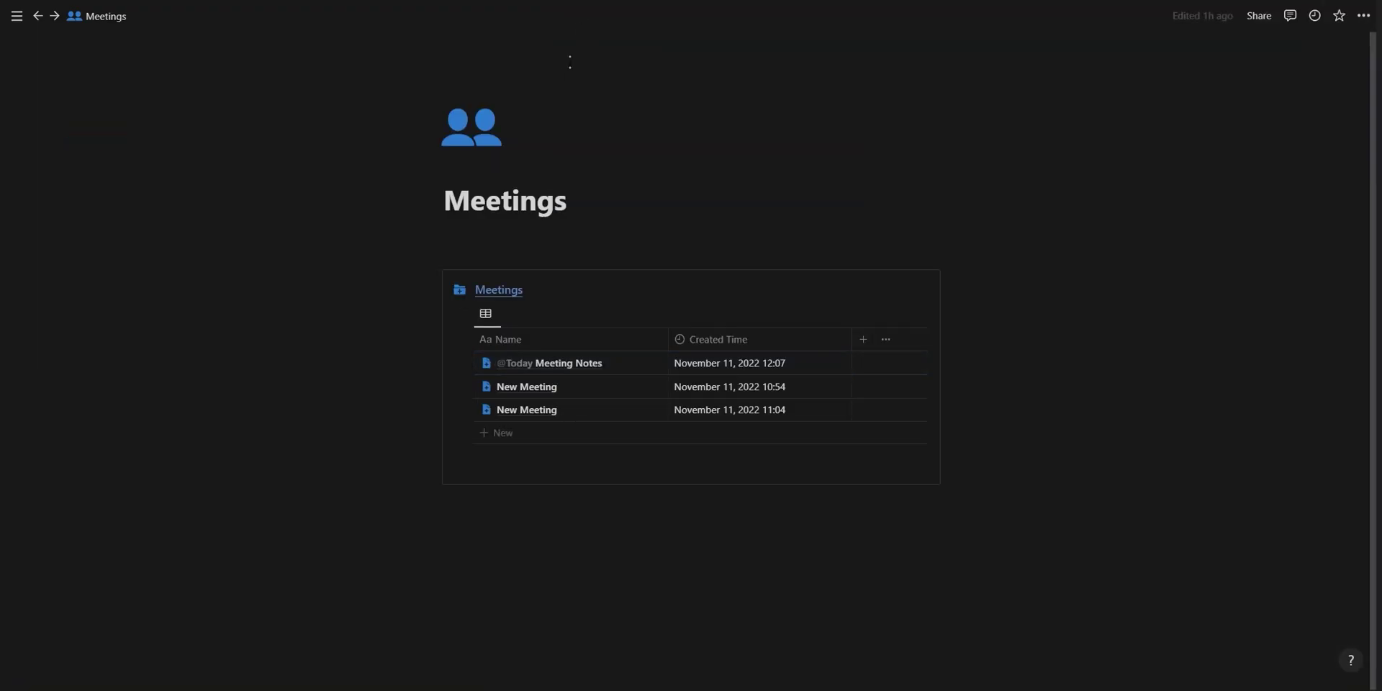
{"action": "left_click", "coordinate": [507, 369]}
{"action": "left_click", "coordinate": [473, 418]}
{"action": "left_click", "coordinate": [352, 381]}
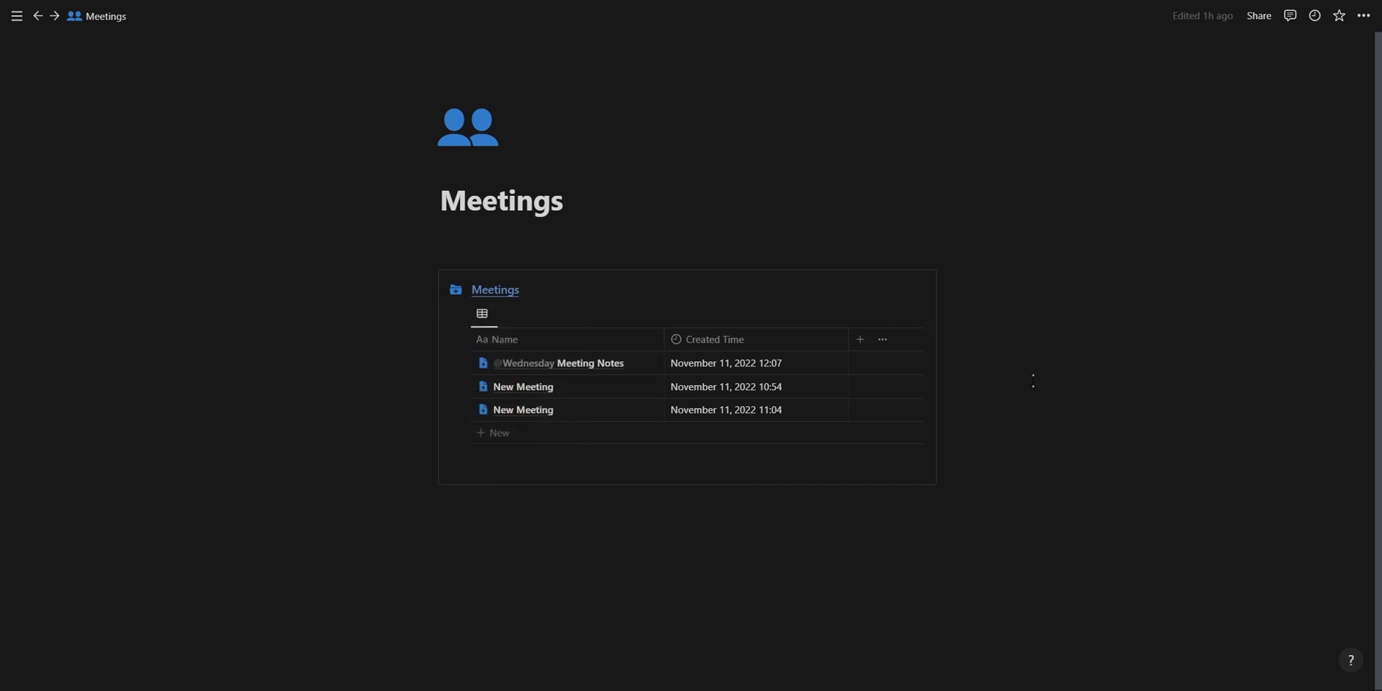
{"action": "left_click", "coordinate": [634, 362]}
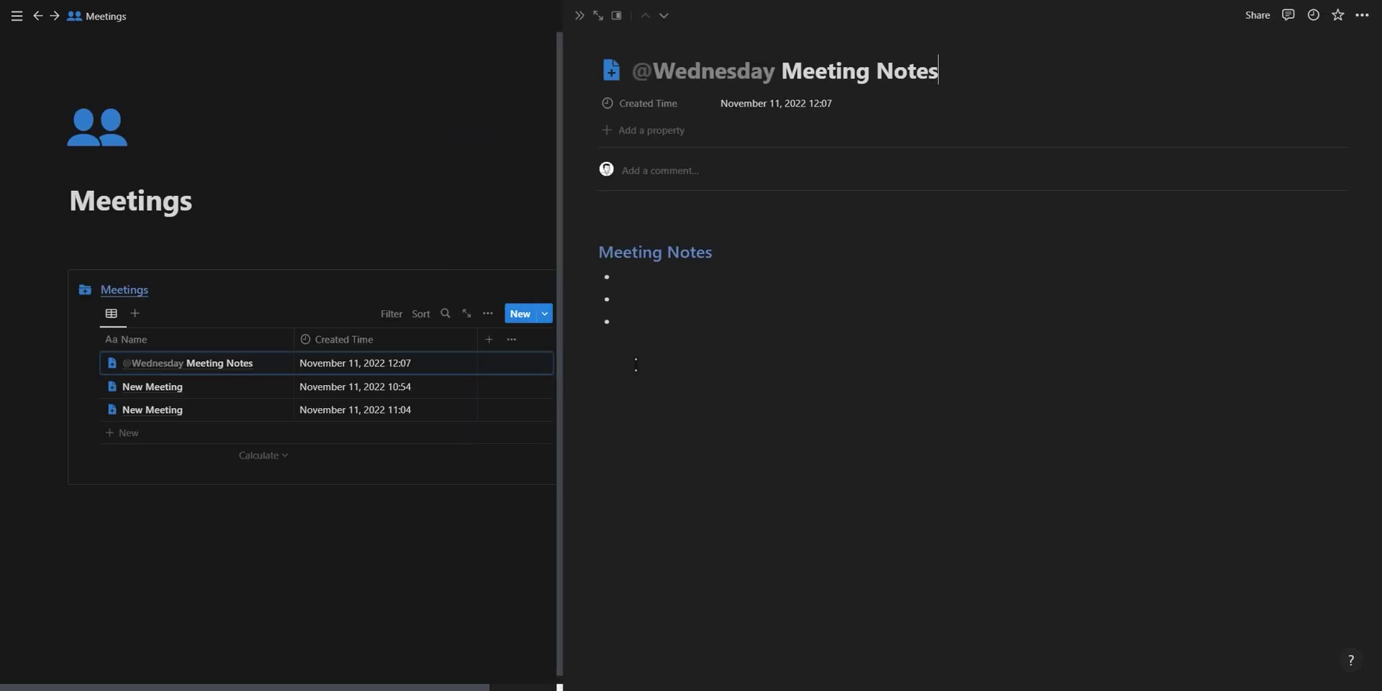
Share the Wednesday meeting page to the web and review the link expiry options.
{"action": "left_click", "coordinate": [1256, 16]}
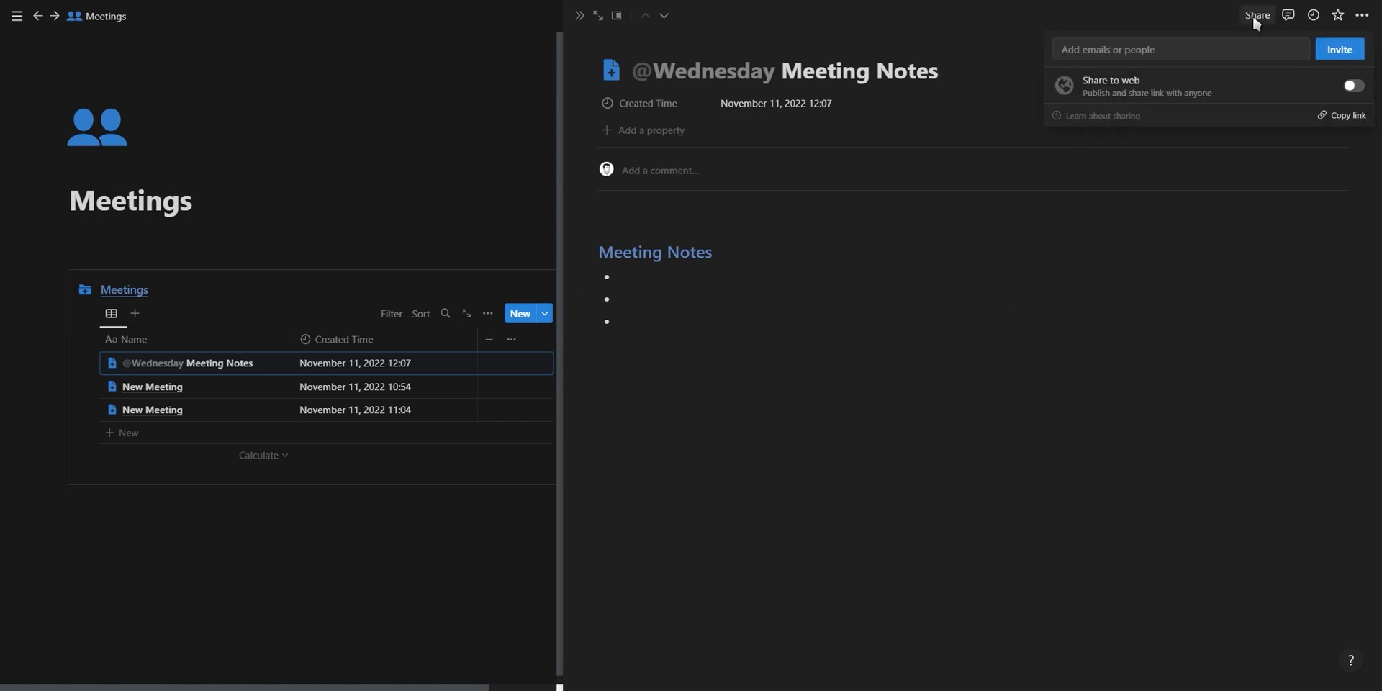
{"action": "left_click", "coordinate": [1203, 84]}
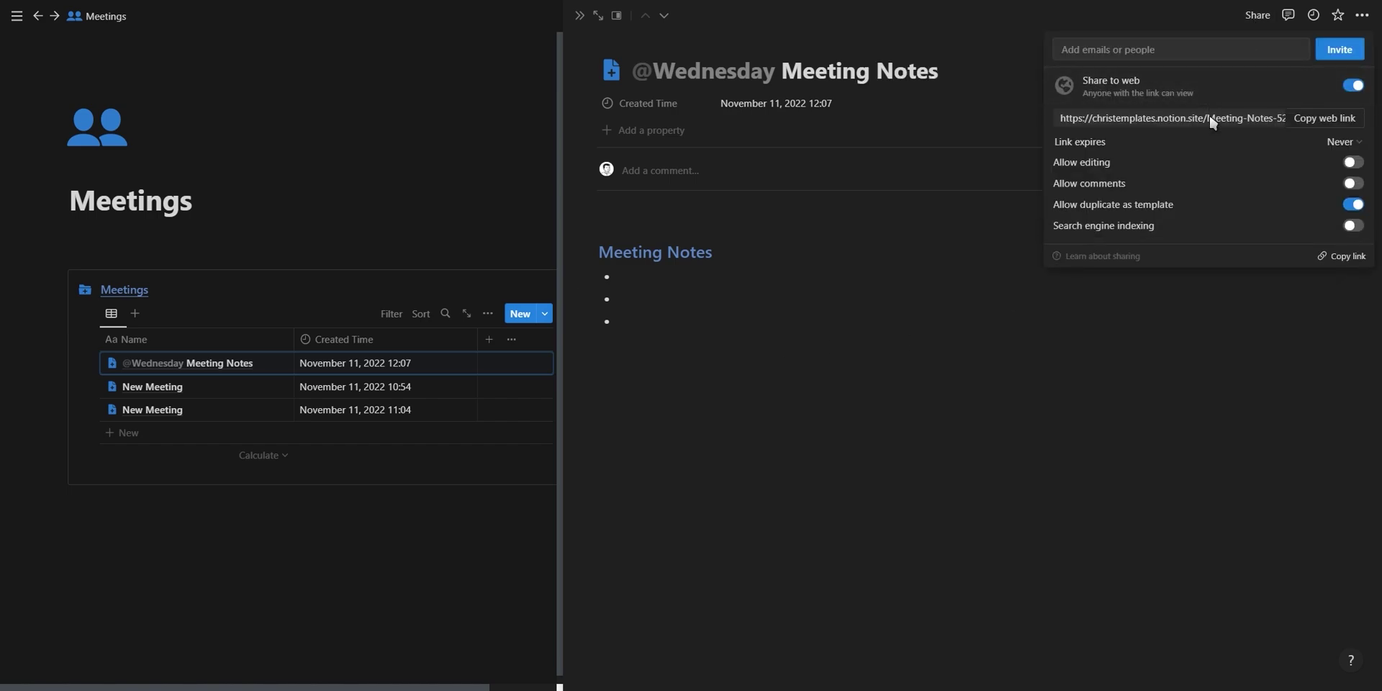
{"action": "left_click", "coordinate": [1210, 139]}
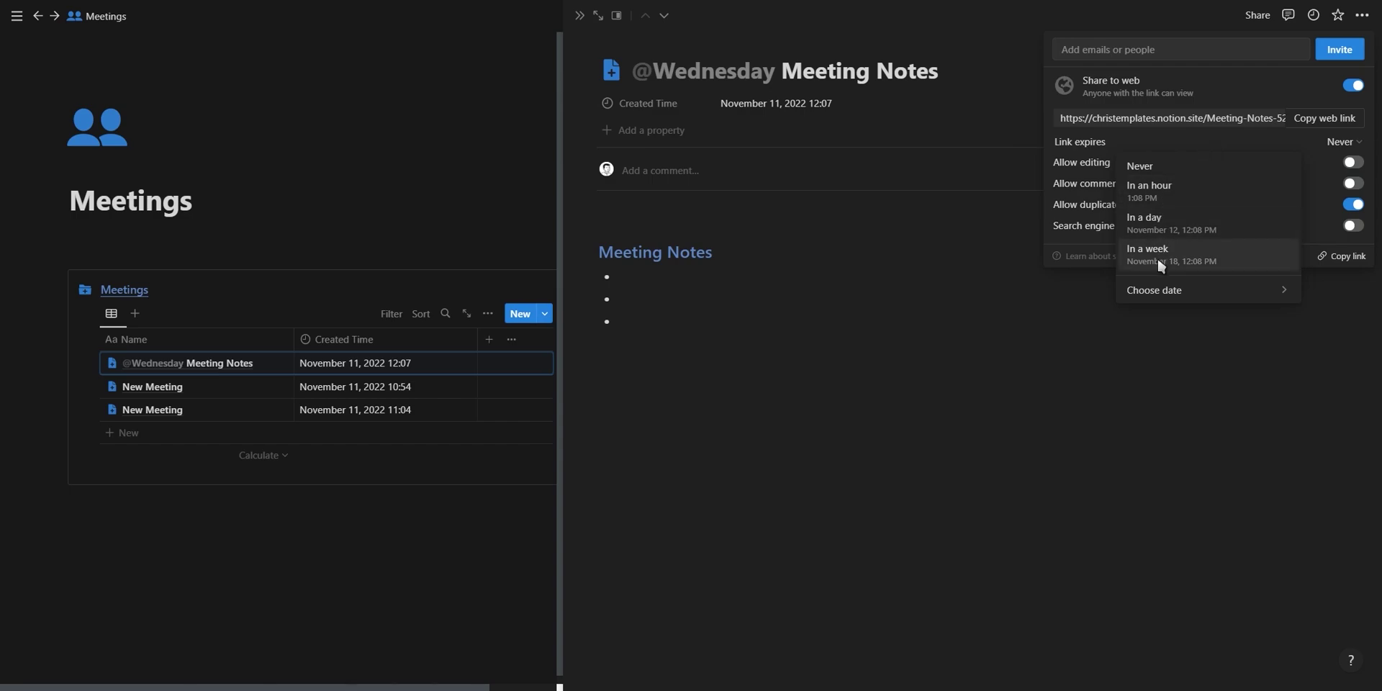
{"action": "mouse_move", "coordinate": [1158, 283]}
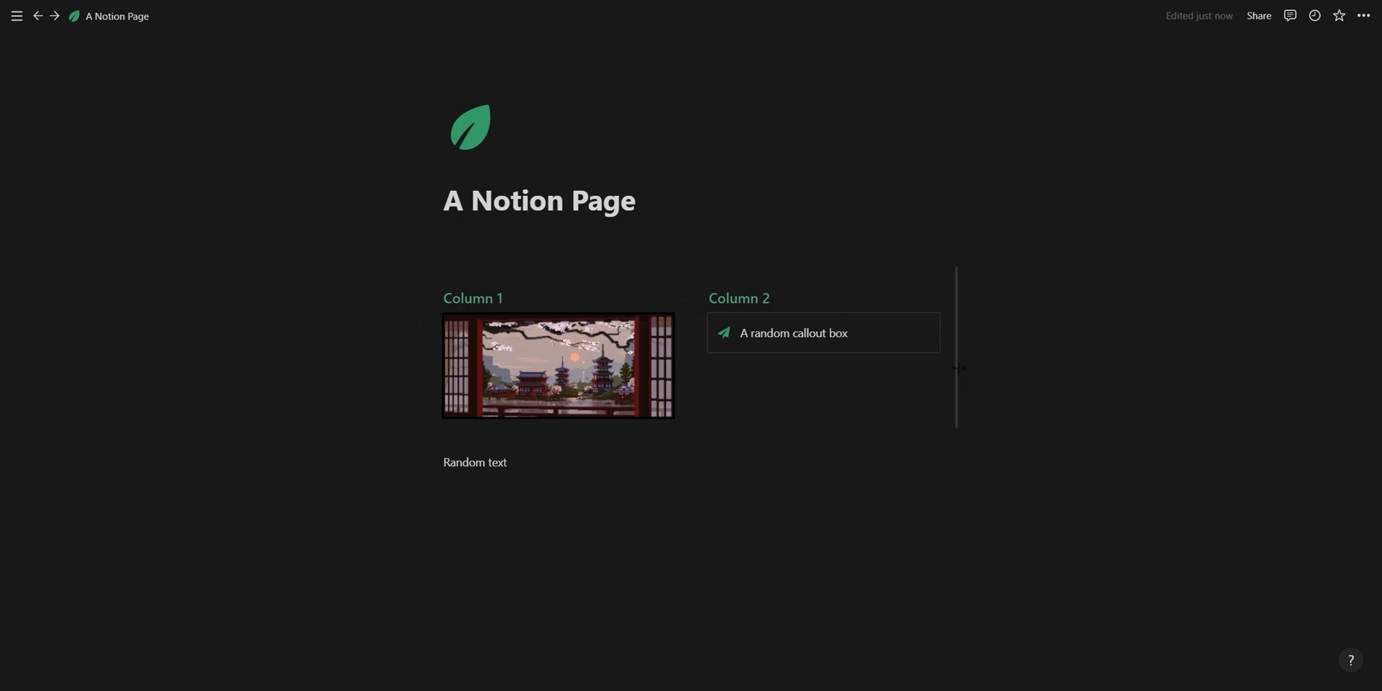
Widen the two columns on A Notion Page.
{"action": "left_click_drag", "start_coordinate": [957, 368], "coordinate": [1102, 403]}
{"action": "scroll", "coordinate": [688, 360], "scroll_direction": "down", "scroll_amount": 20}
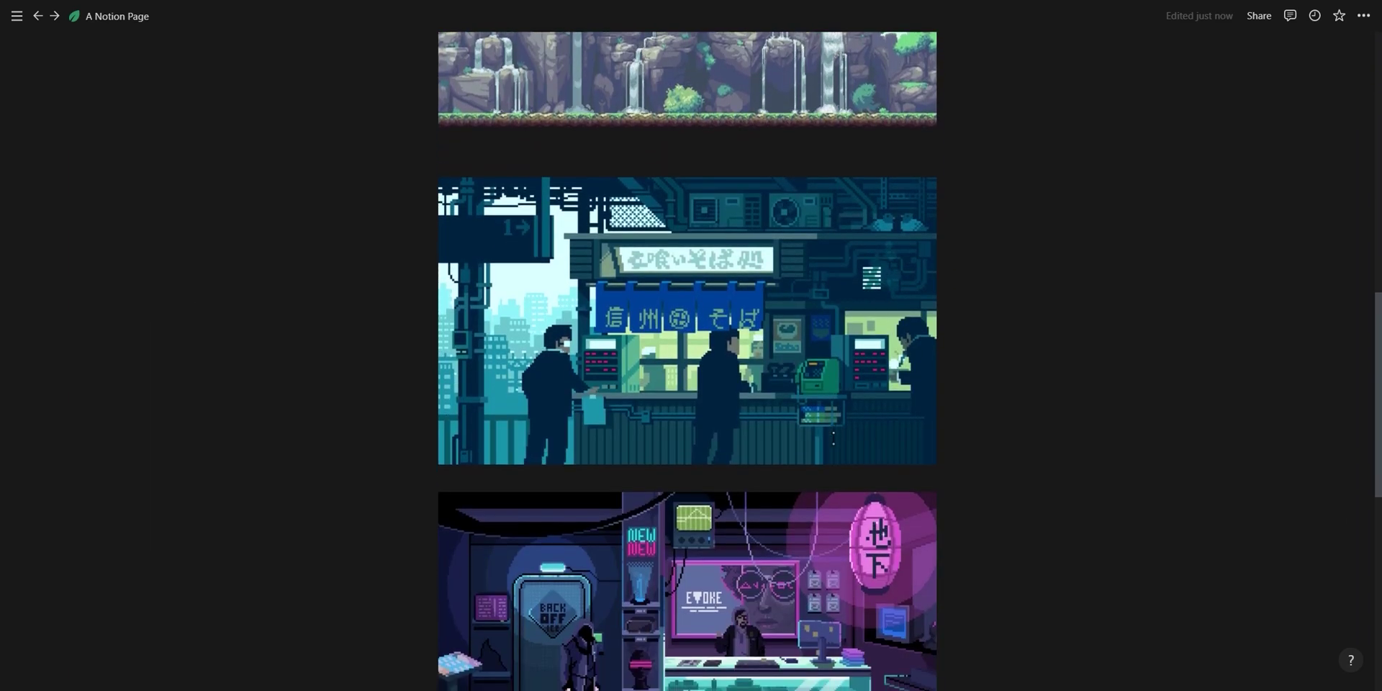
{"action": "scroll", "coordinate": [687, 360], "scroll_direction": "up", "scroll_amount": 20}
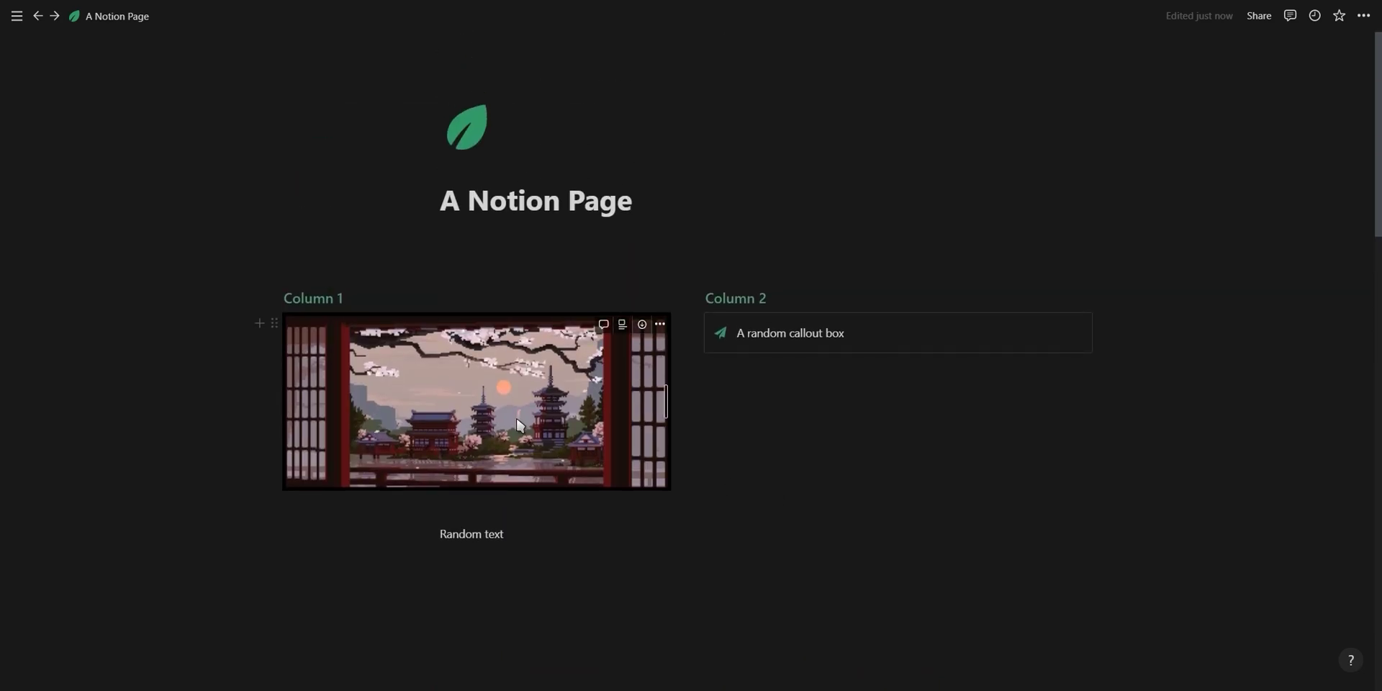
View the temple image full-screen, advance to the koi pond image and zoom to 200%.
{"action": "left_click", "coordinate": [647, 396]}
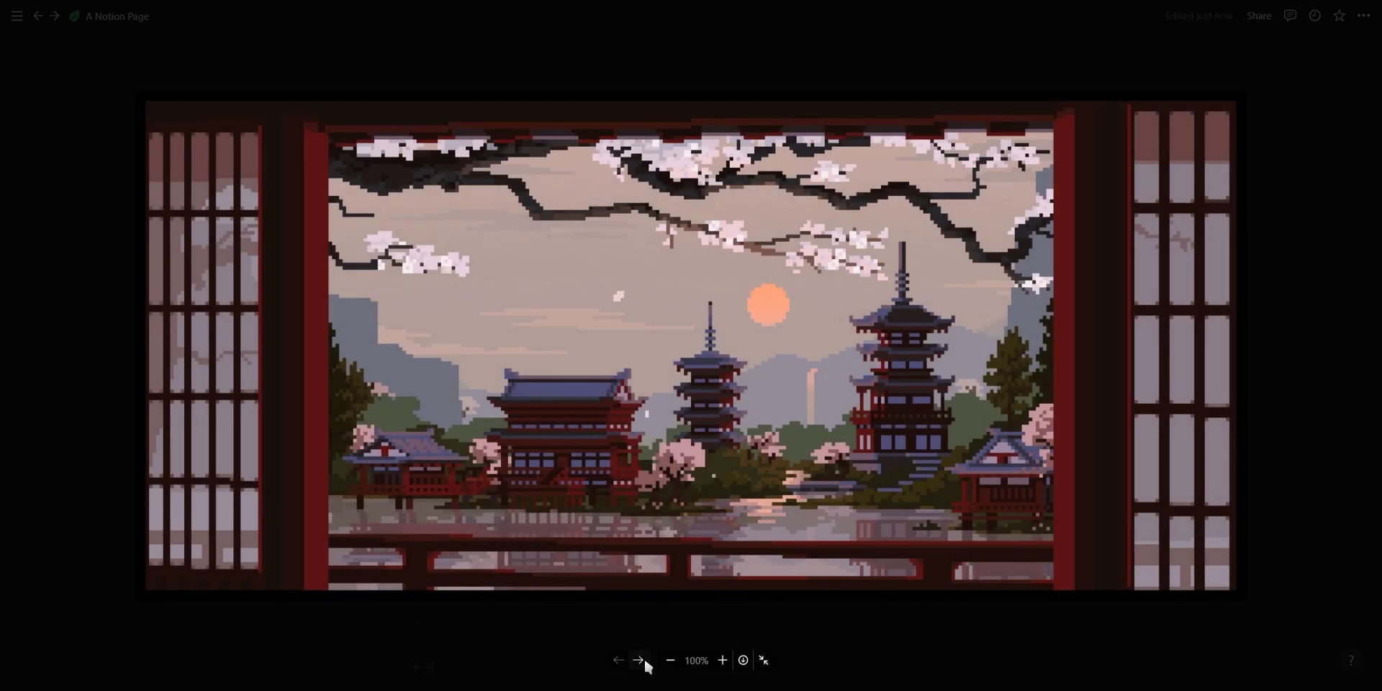
{"action": "left_click", "coordinate": [640, 661]}
{"action": "left_click", "coordinate": [644, 664]}
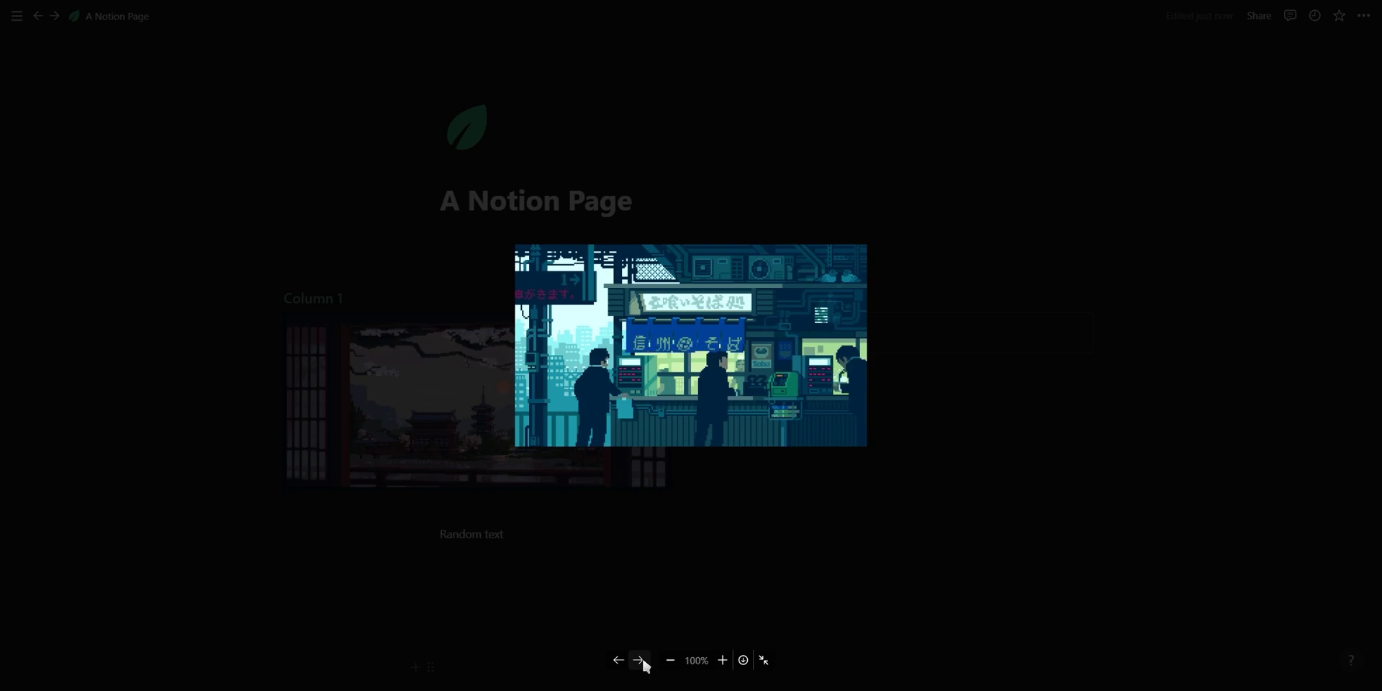
{"action": "left_click", "coordinate": [640, 661]}
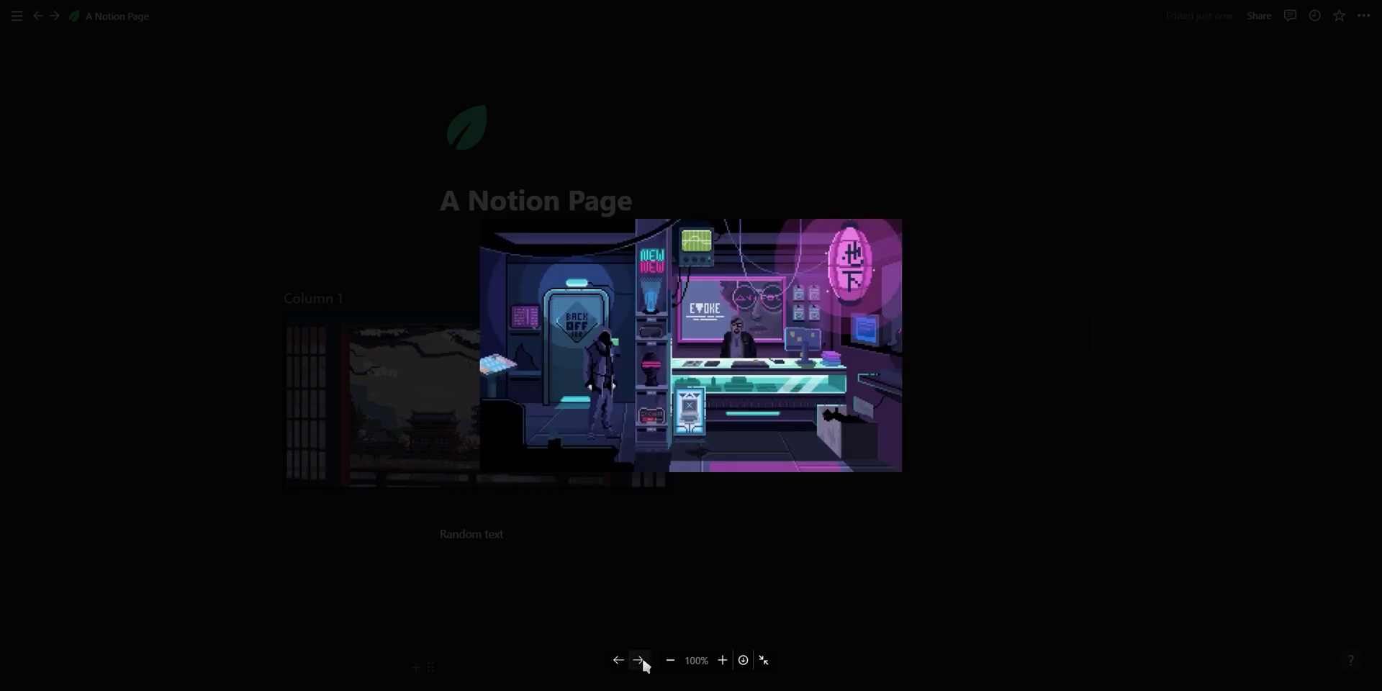
{"action": "left_click", "coordinate": [721, 661]}
{"action": "left_click", "coordinate": [721, 660]}
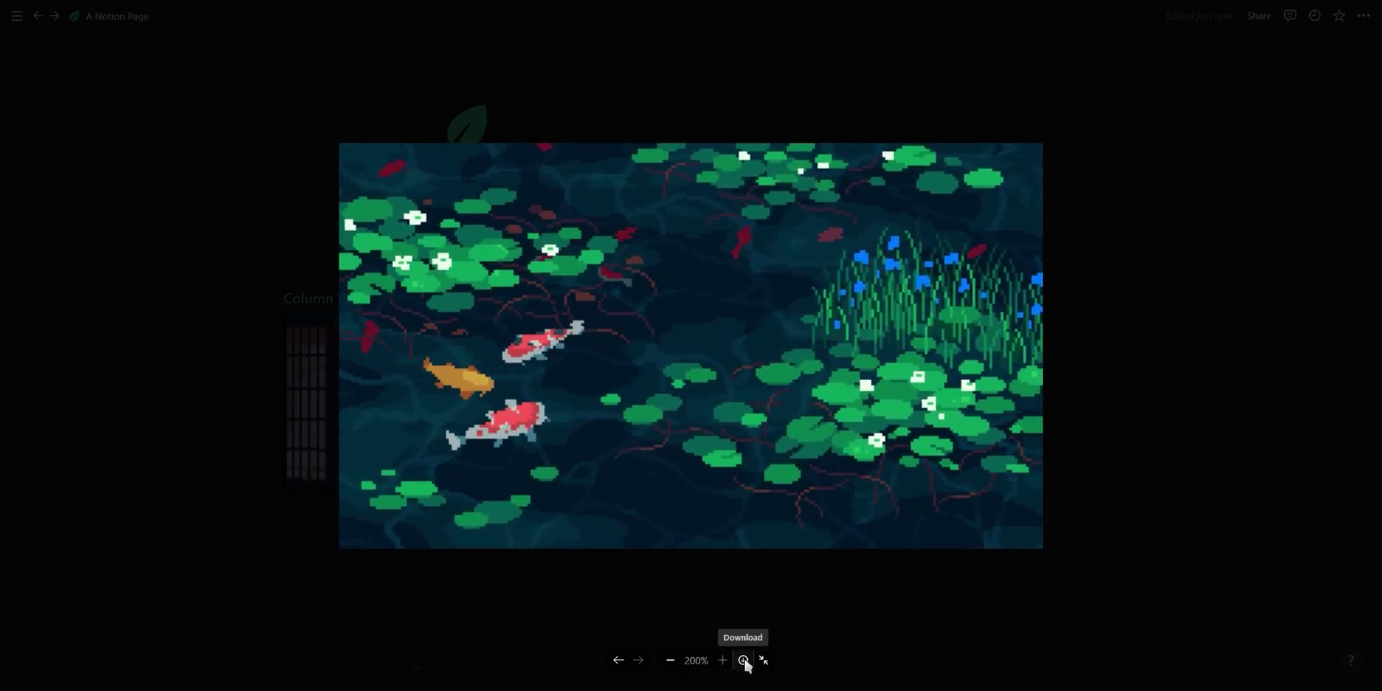
{"action": "left_click", "coordinate": [744, 661]}
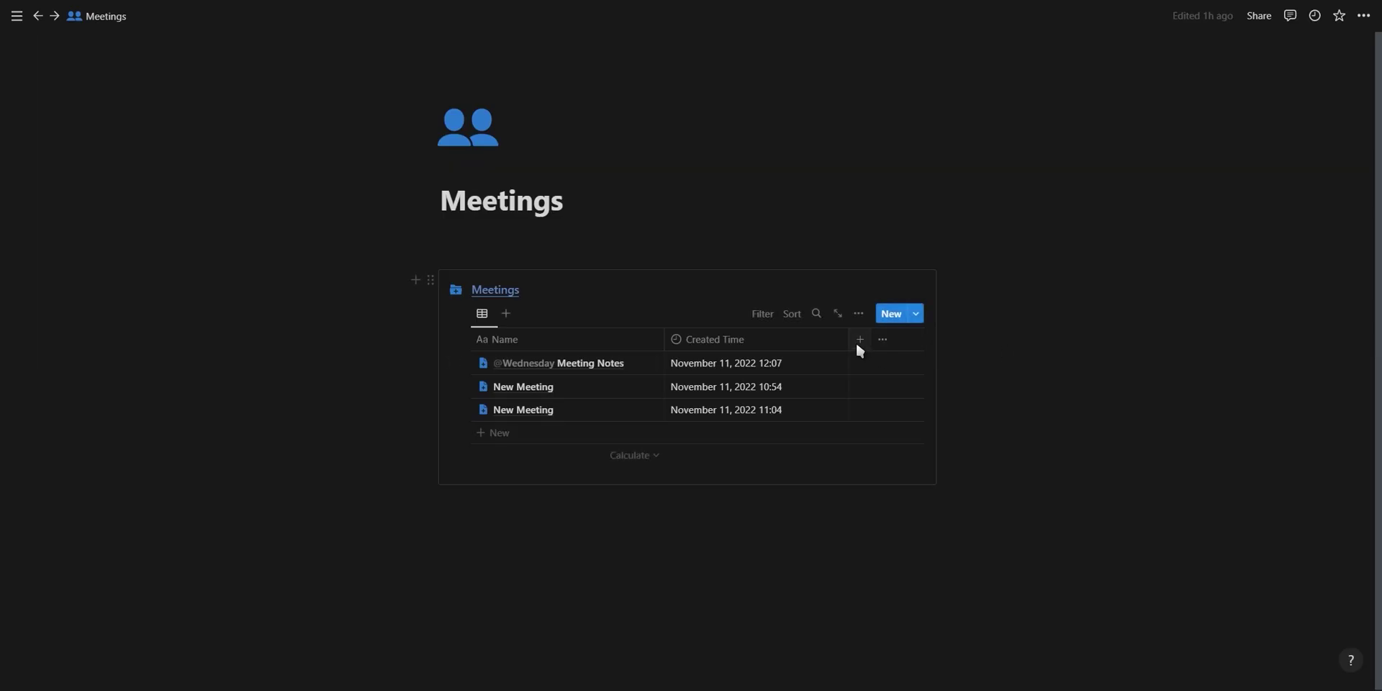
Add a Text property named Title to the Meetings table, beside Created Time.
{"action": "left_click", "coordinate": [858, 346]}
{"action": "scroll", "coordinate": [830, 432], "scroll_direction": "down", "scroll_amount": 3}
{"action": "scroll", "coordinate": [828, 432], "scroll_direction": "down", "scroll_amount": 2}
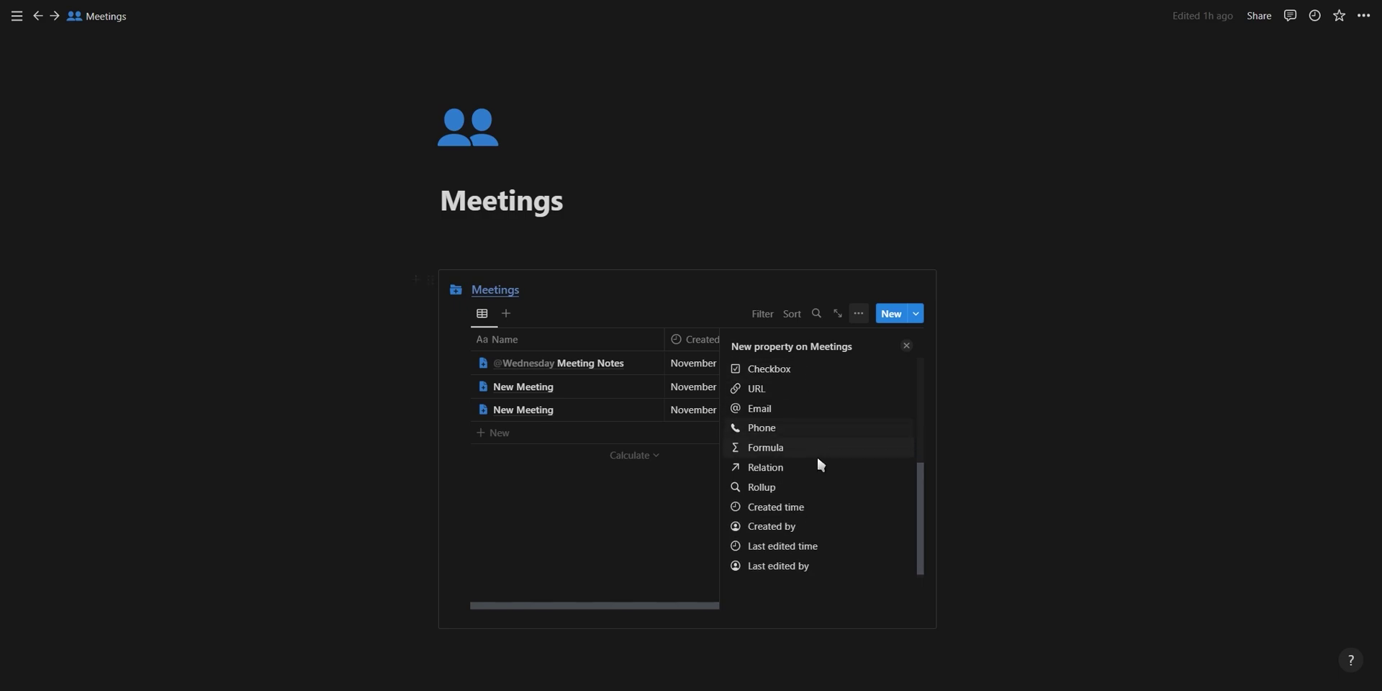
{"action": "scroll", "coordinate": [816, 457], "scroll_direction": "up", "scroll_amount": 5}
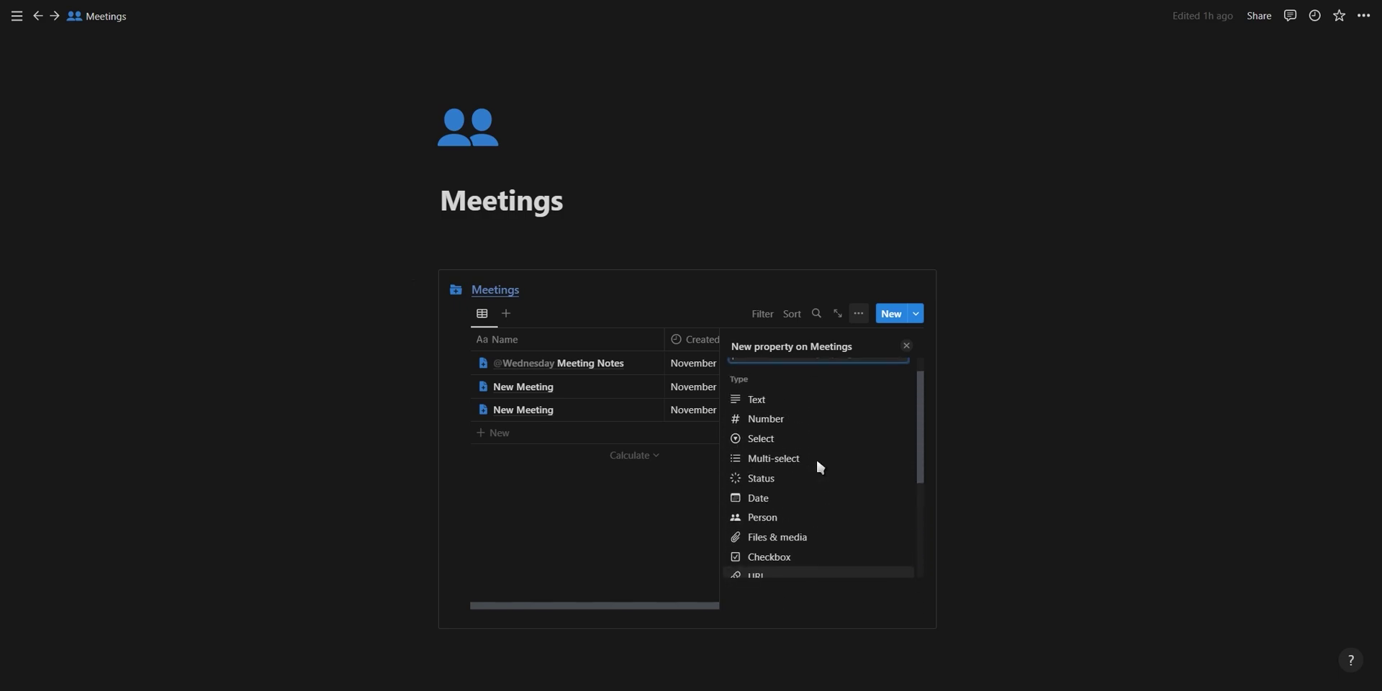
{"action": "left_click", "coordinate": [789, 407]}
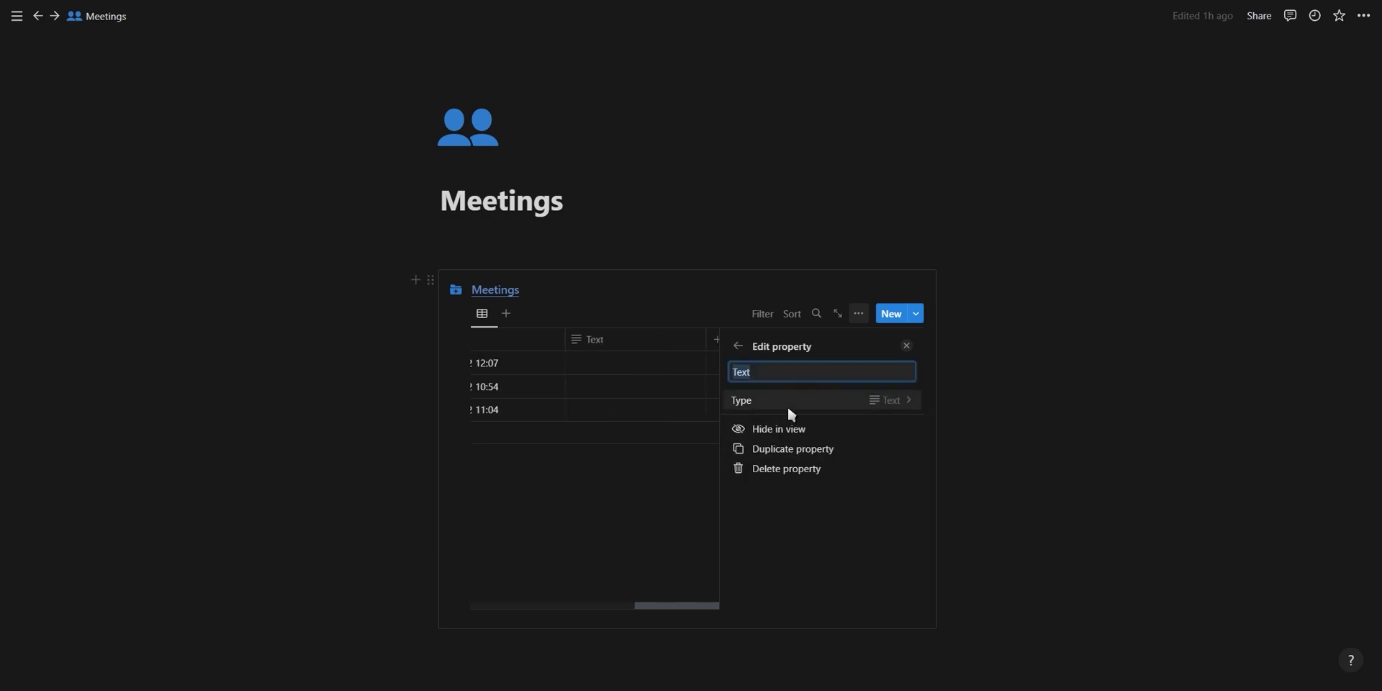
{"action": "type", "text": "Title"}
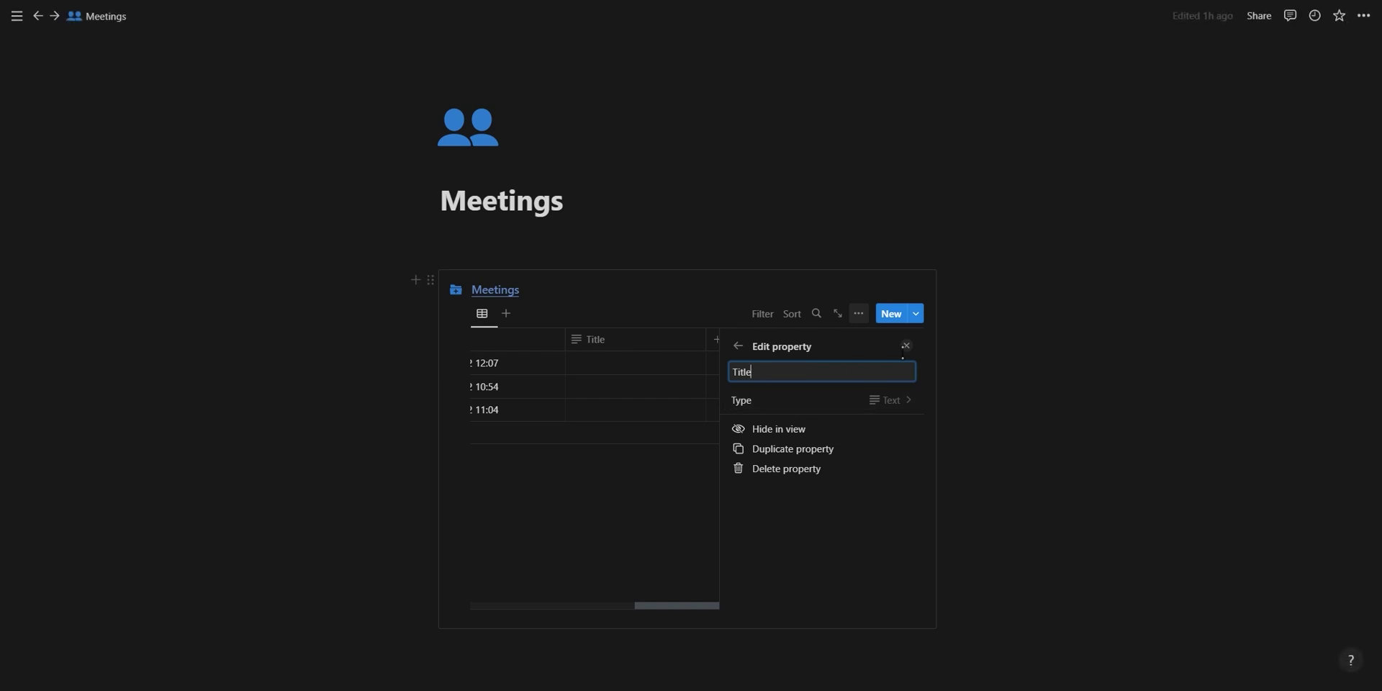
{"action": "left_click", "coordinate": [907, 346]}
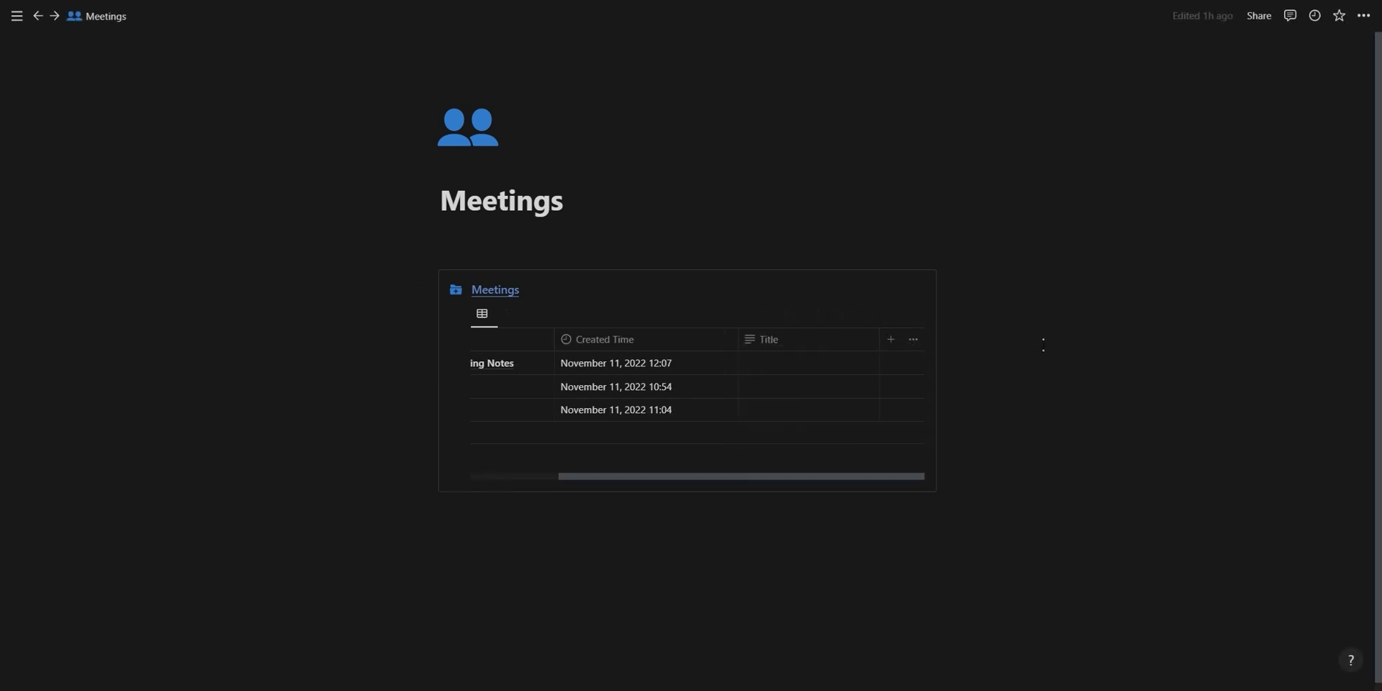
Back on Life OS, open the Record task in side peek and show Project as a page section.
{"action": "key", "text": "ctrl+["}
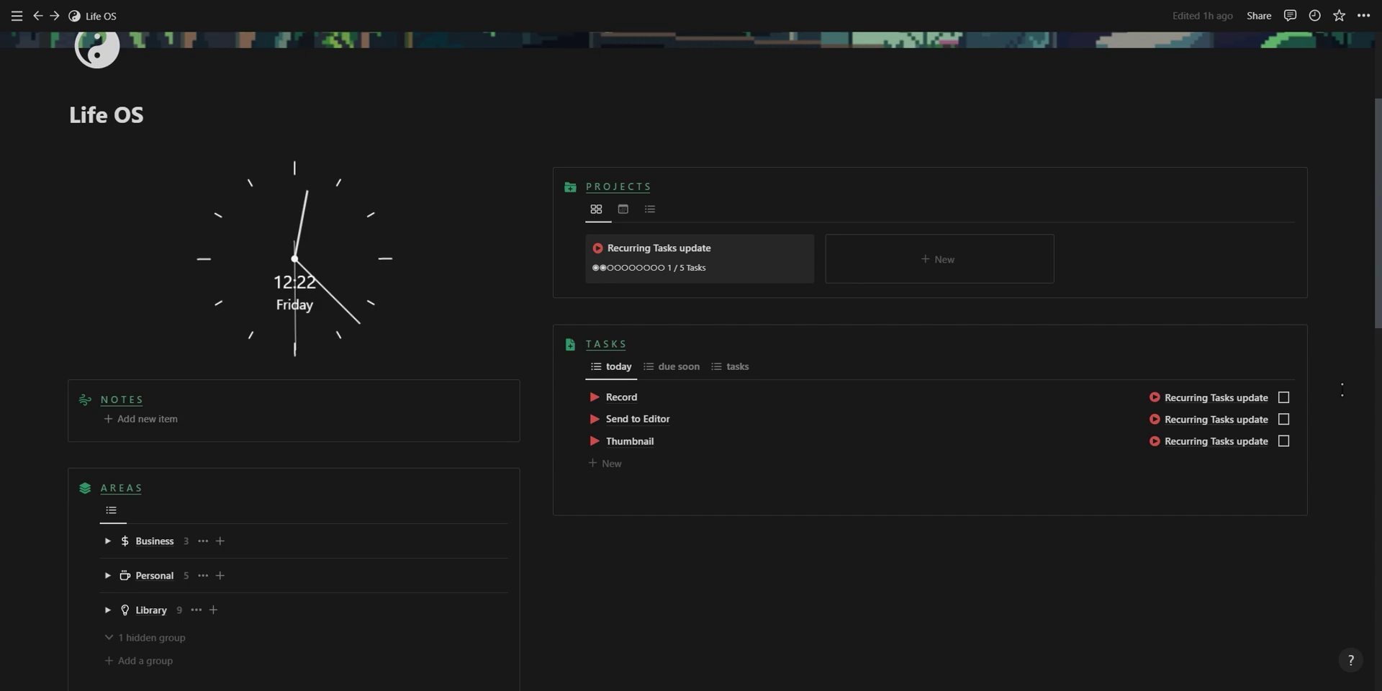
{"action": "left_click", "coordinate": [677, 395]}
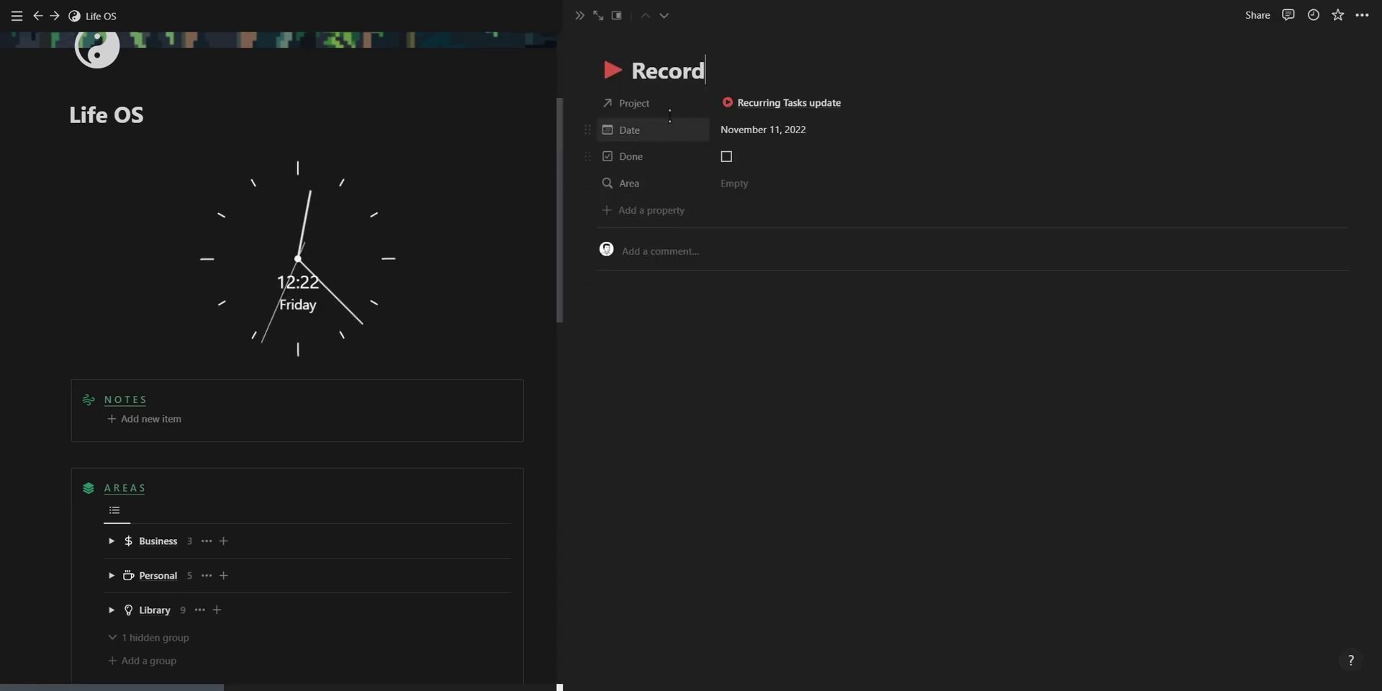
{"action": "left_click", "coordinate": [589, 105]}
{"action": "mouse_move", "coordinate": [674, 131]}
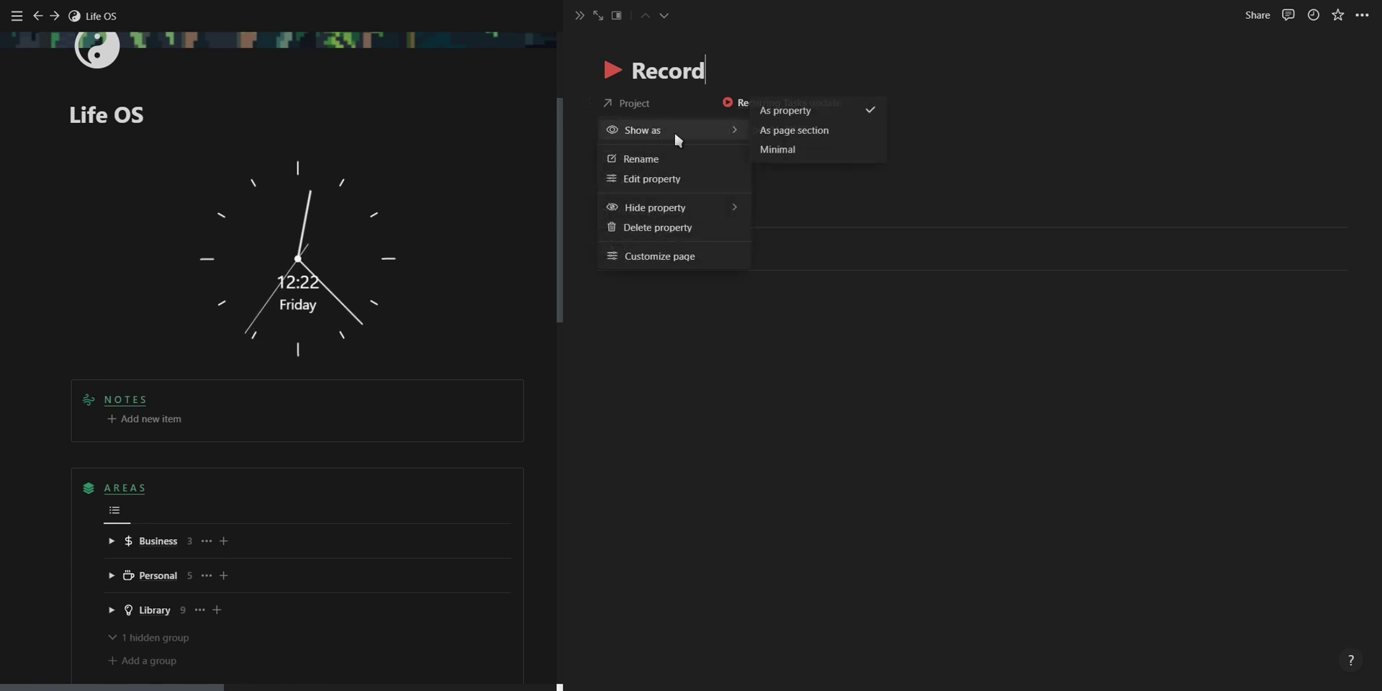
{"action": "left_click", "coordinate": [787, 134]}
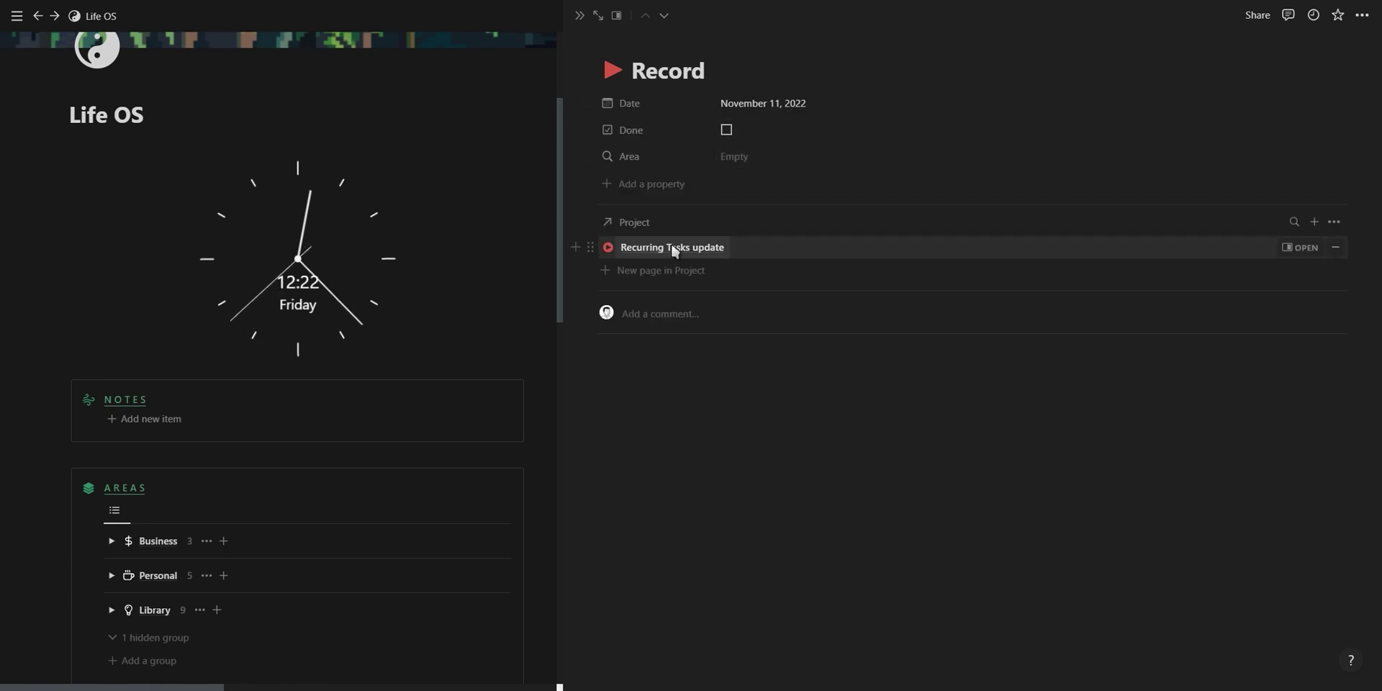
Show Progress Bar, YouTube Video and Publish Date on the Project relation, with Progress Bar below YouTube Video.
{"action": "left_click", "coordinate": [1334, 222]}
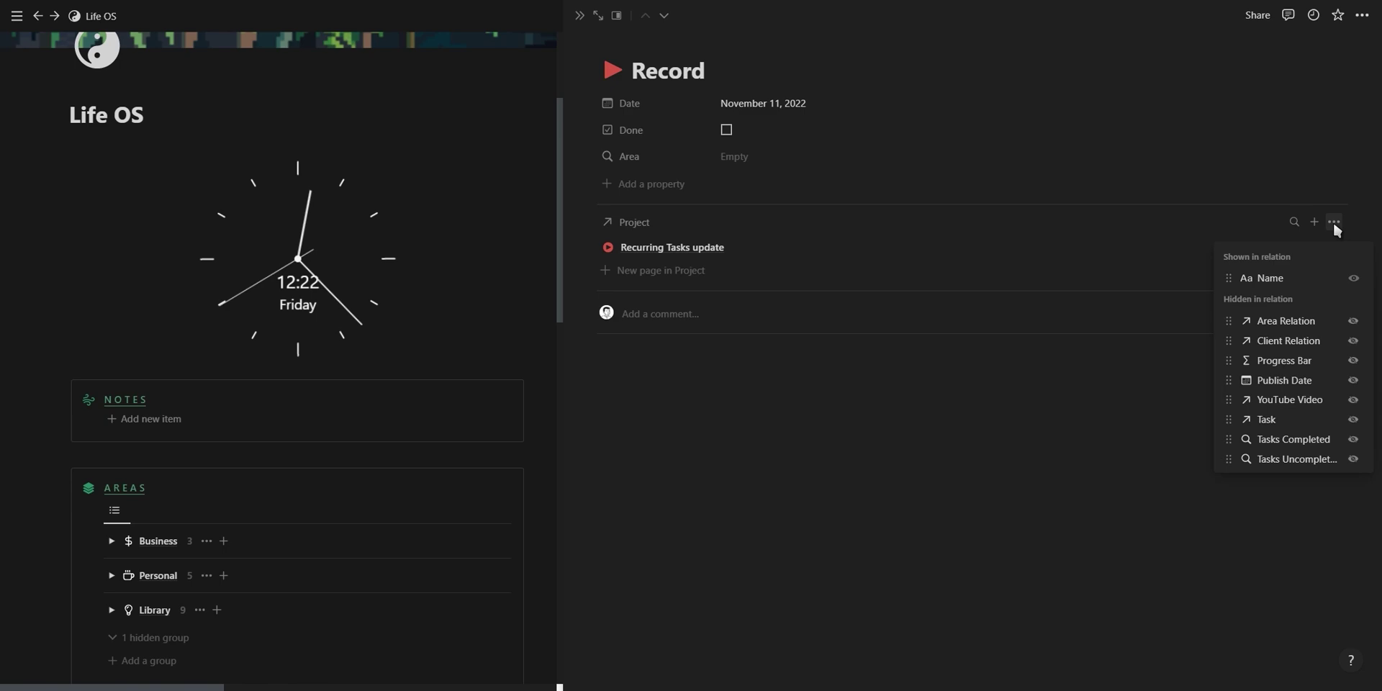
{"action": "left_click", "coordinate": [1354, 358]}
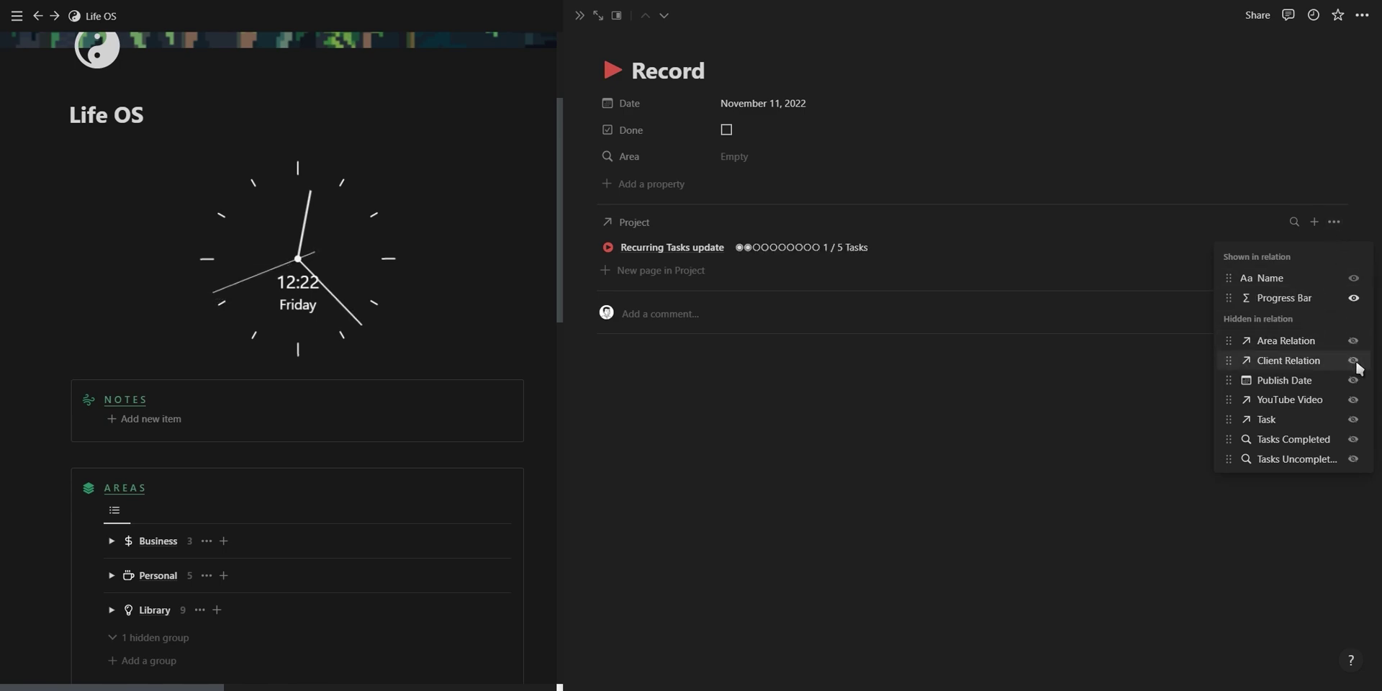
{"action": "left_click", "coordinate": [1353, 401]}
{"action": "left_click", "coordinate": [1353, 401]}
{"action": "left_click_drag", "start_coordinate": [1229, 298], "coordinate": [1229, 339]}
{"action": "key", "text": "Escape"}
Switch the Project relation to Minimal display and check the linked project page.
{"action": "left_click", "coordinate": [590, 223]}
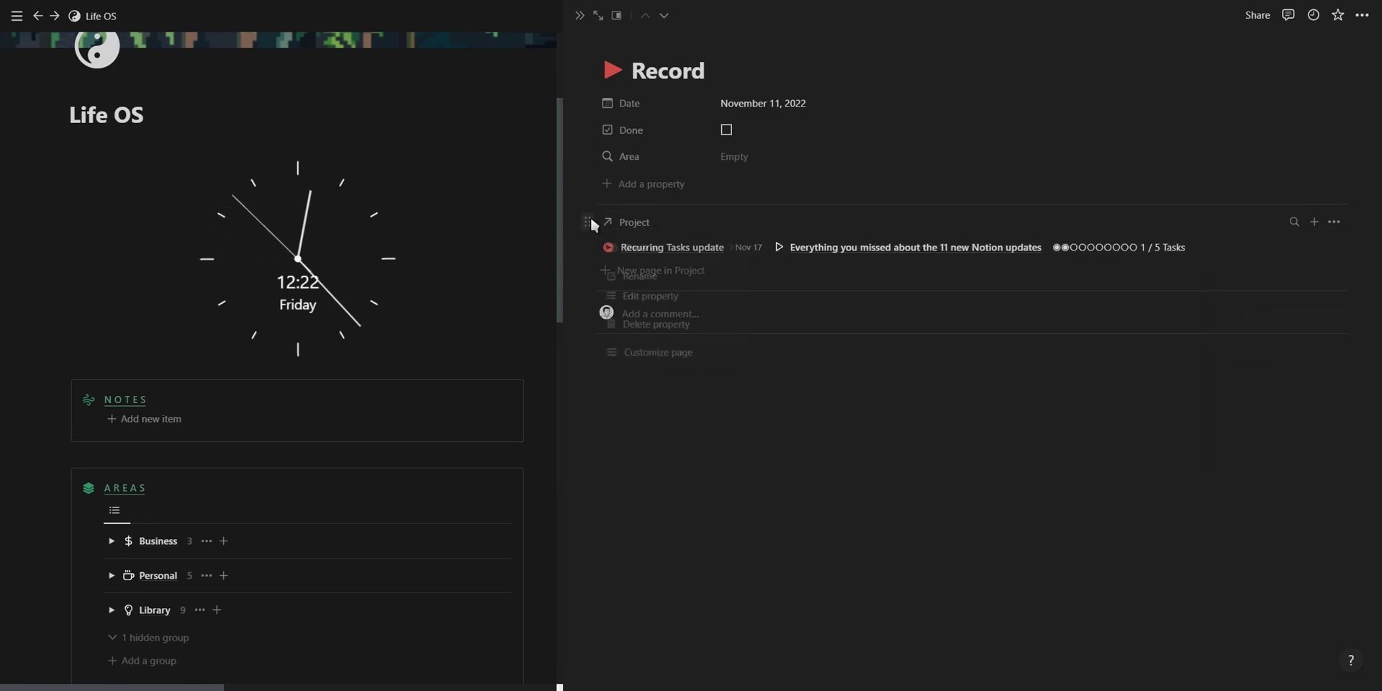
{"action": "mouse_move", "coordinate": [697, 242]}
{"action": "left_click", "coordinate": [796, 262]}
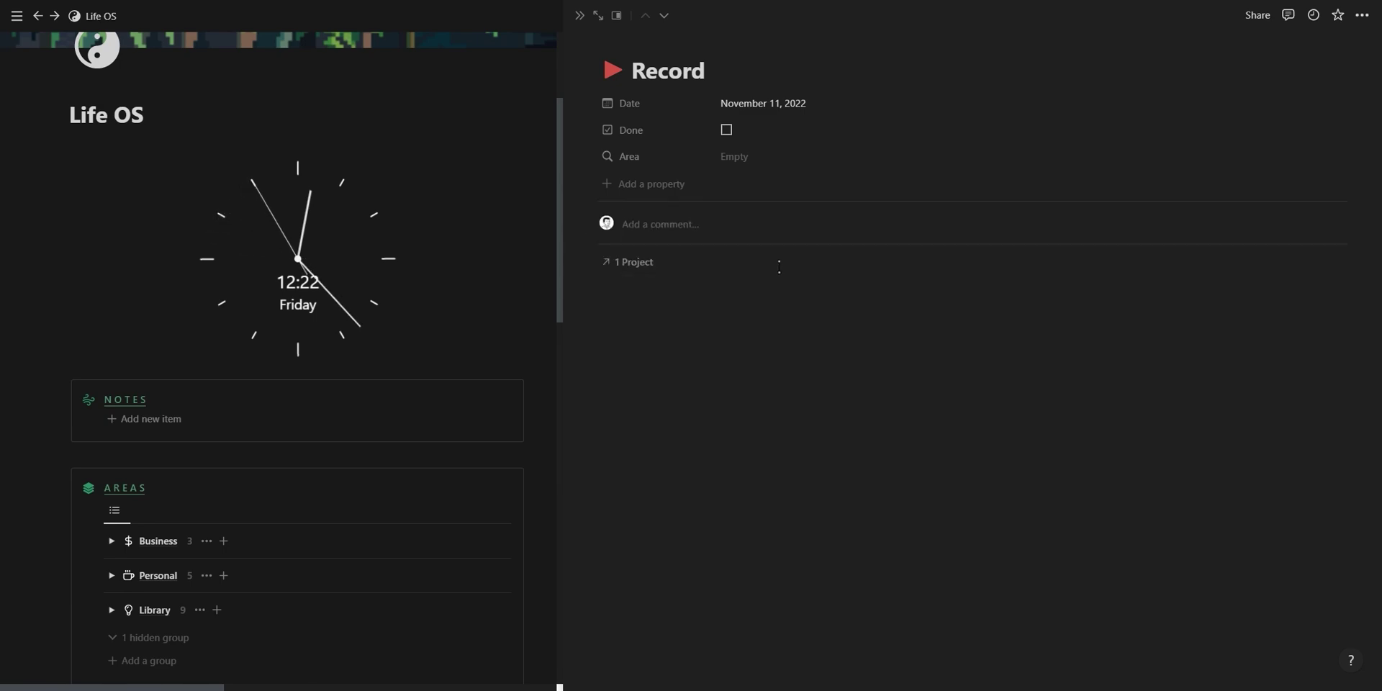
{"action": "left_click", "coordinate": [644, 265]}
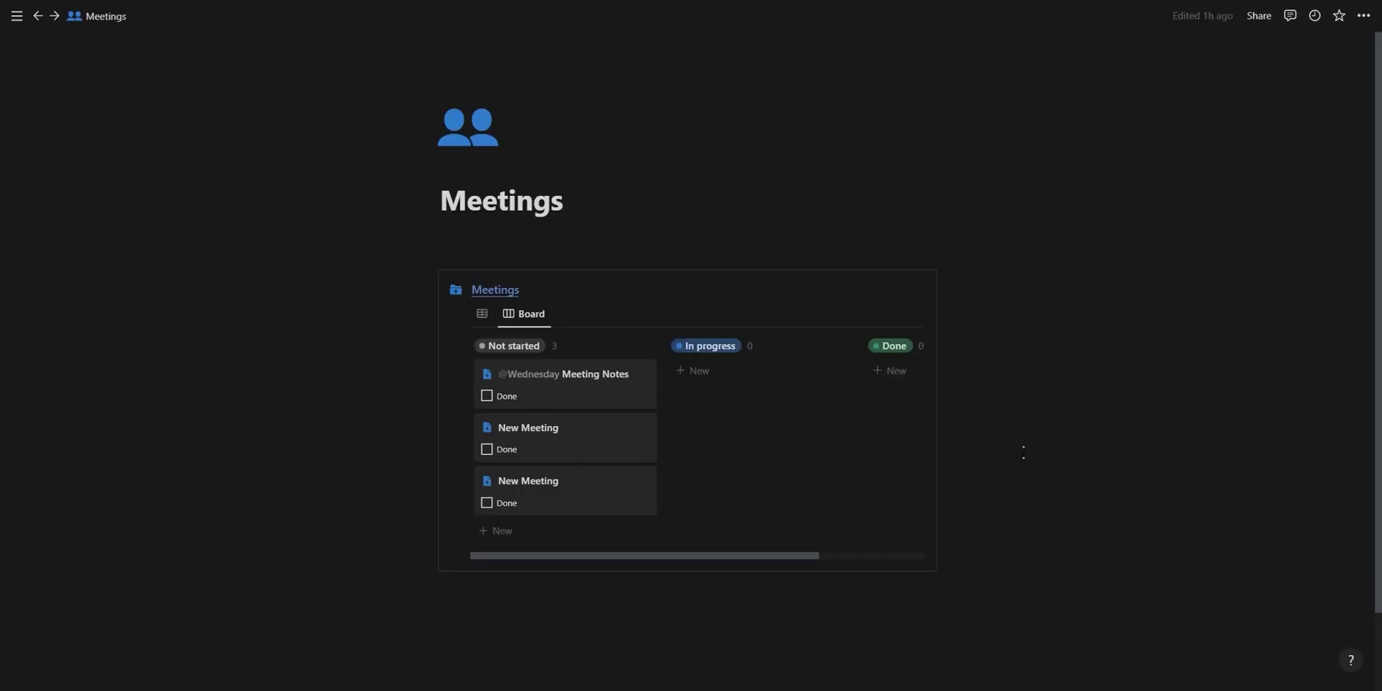
Check which properties the Meetings board view displays.
{"action": "left_click", "coordinate": [859, 313]}
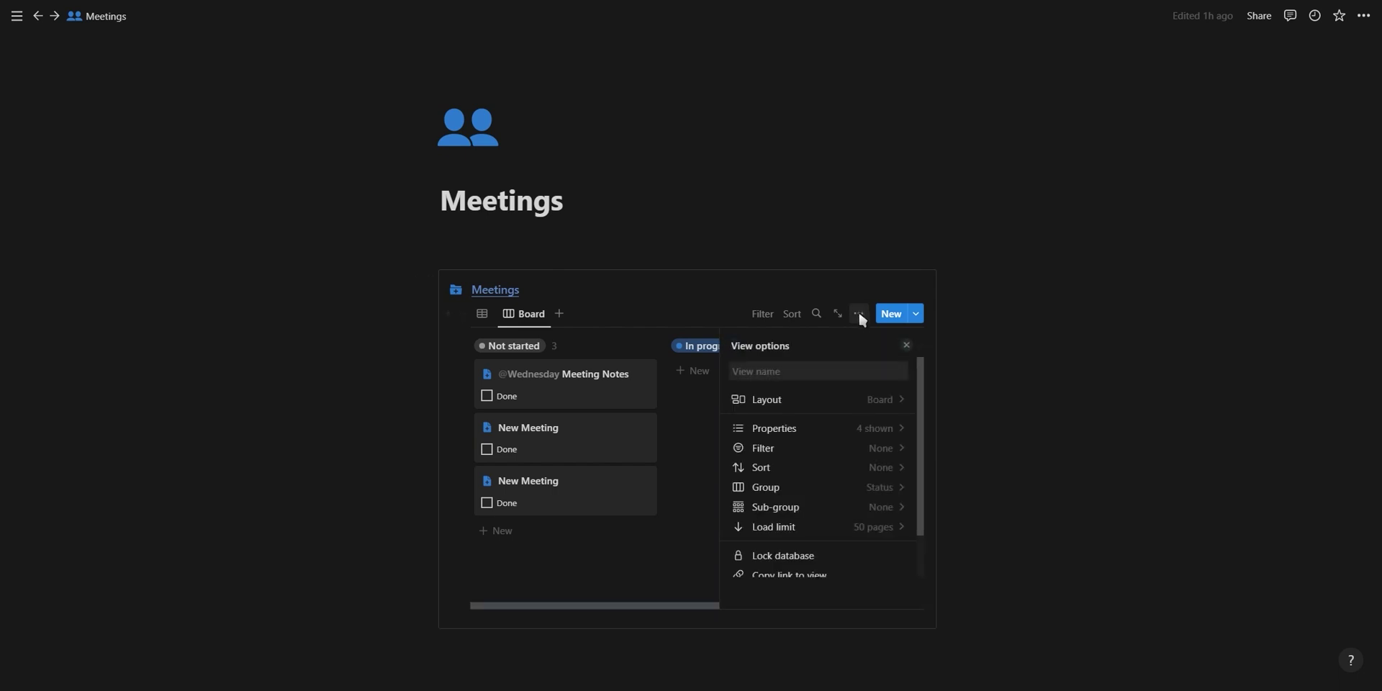
{"action": "left_click", "coordinate": [845, 428]}
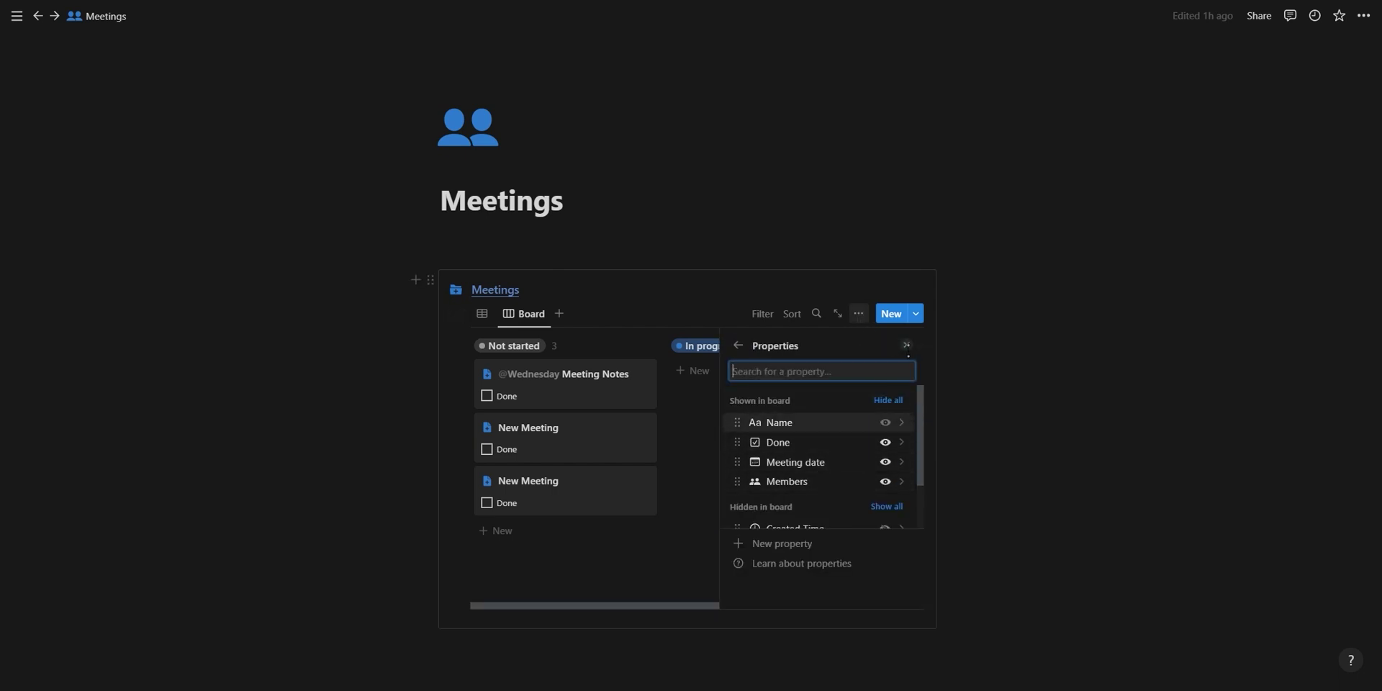
{"action": "key", "text": "Escape"}
Give the second New Meeting card a Nov 11 meeting date and two members, then preview its page.
{"action": "left_click", "coordinate": [624, 427]}
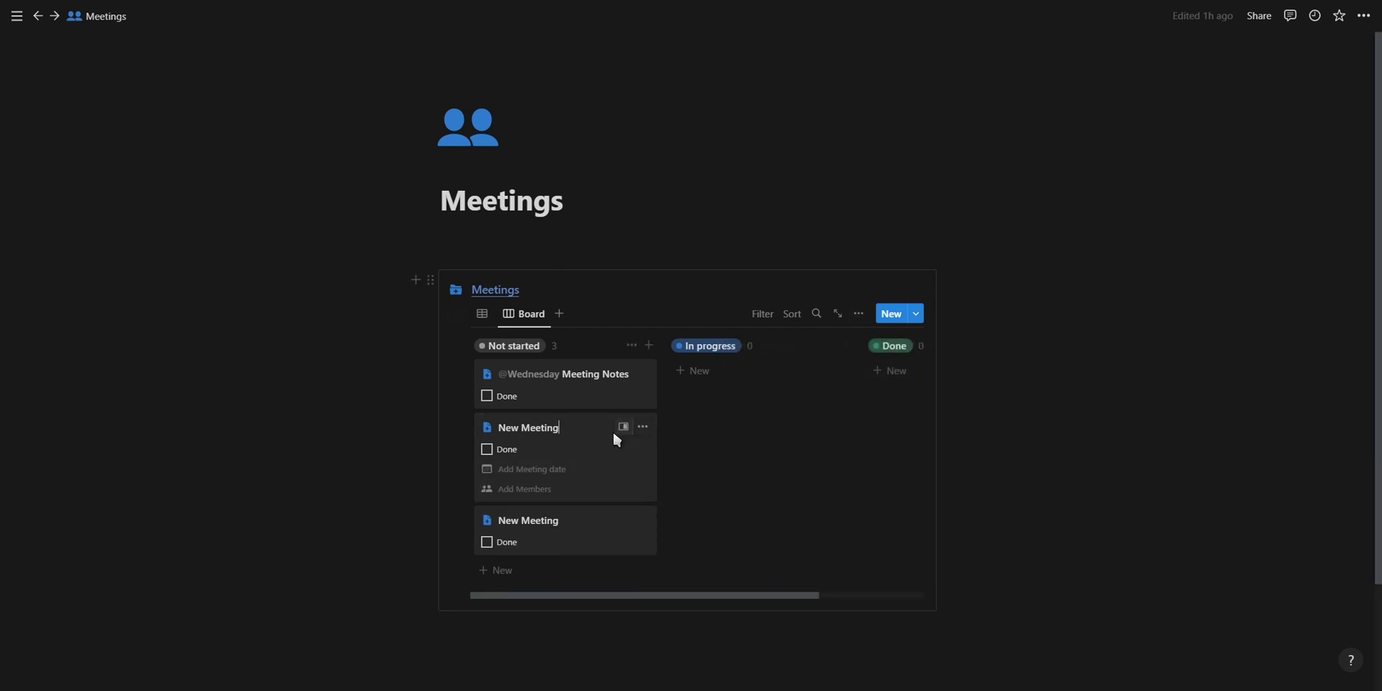
{"action": "left_click", "coordinate": [553, 466]}
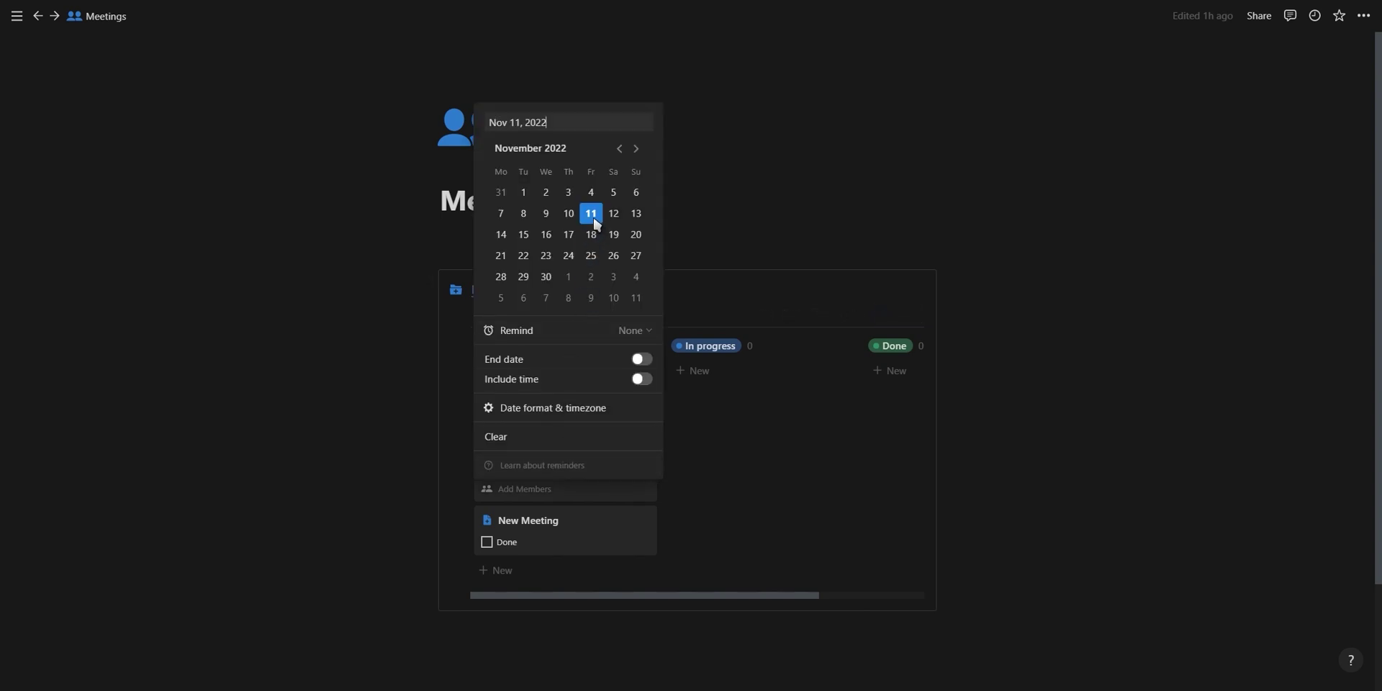
{"action": "left_click", "coordinate": [565, 490]}
{"action": "left_click", "coordinate": [541, 488]}
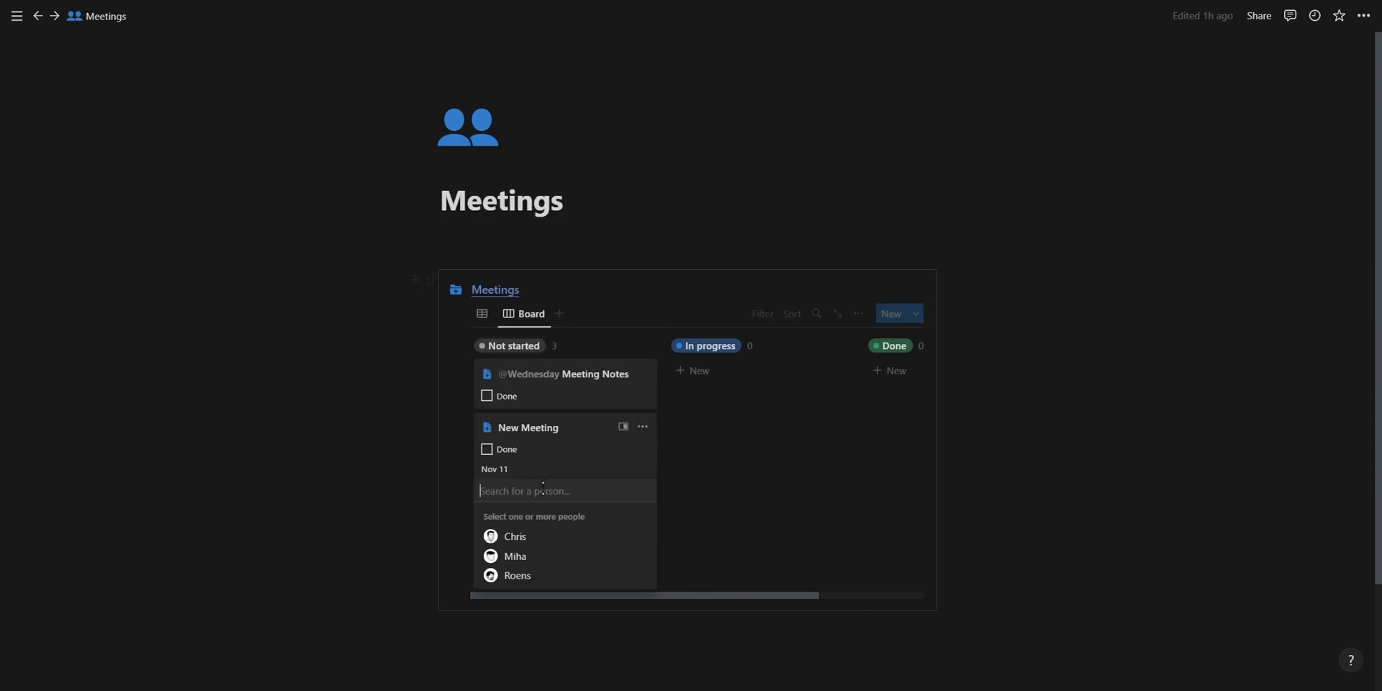
{"action": "left_click", "coordinate": [532, 536]}
{"action": "left_click", "coordinate": [531, 536]}
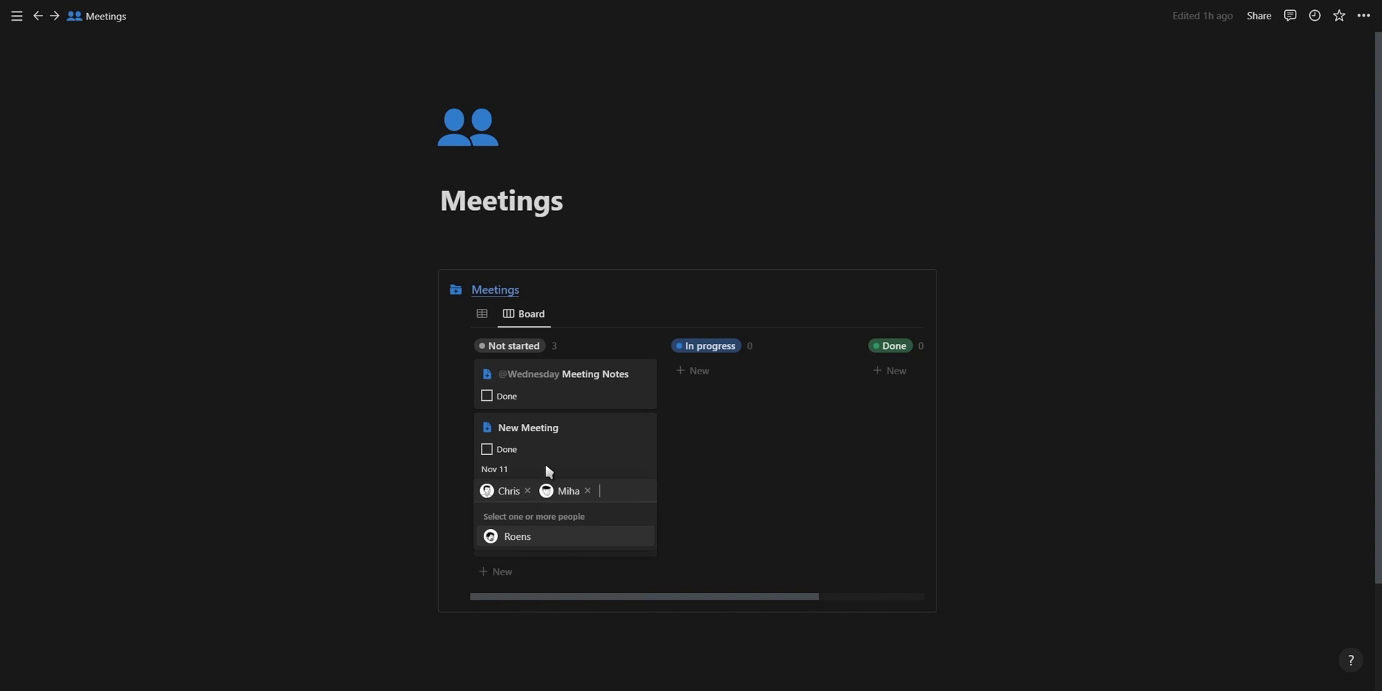
{"action": "left_click", "coordinate": [401, 472]}
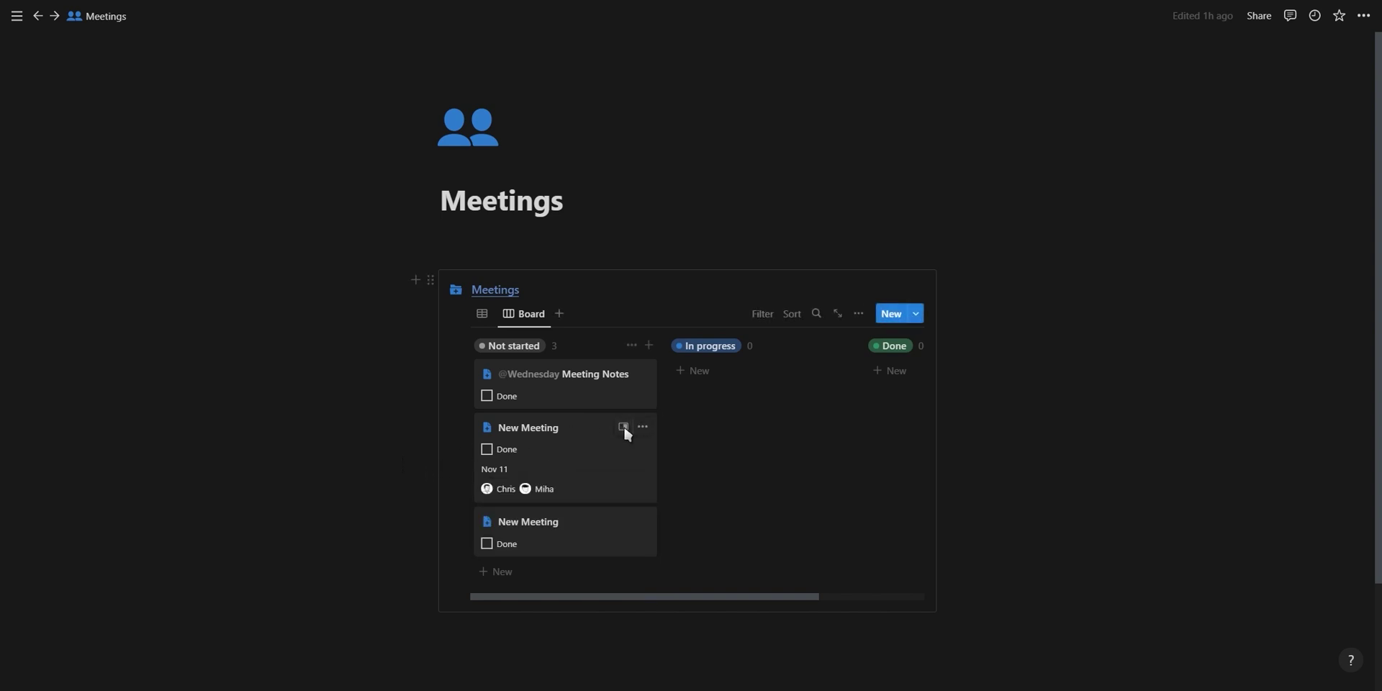
{"action": "left_click", "coordinate": [623, 427]}
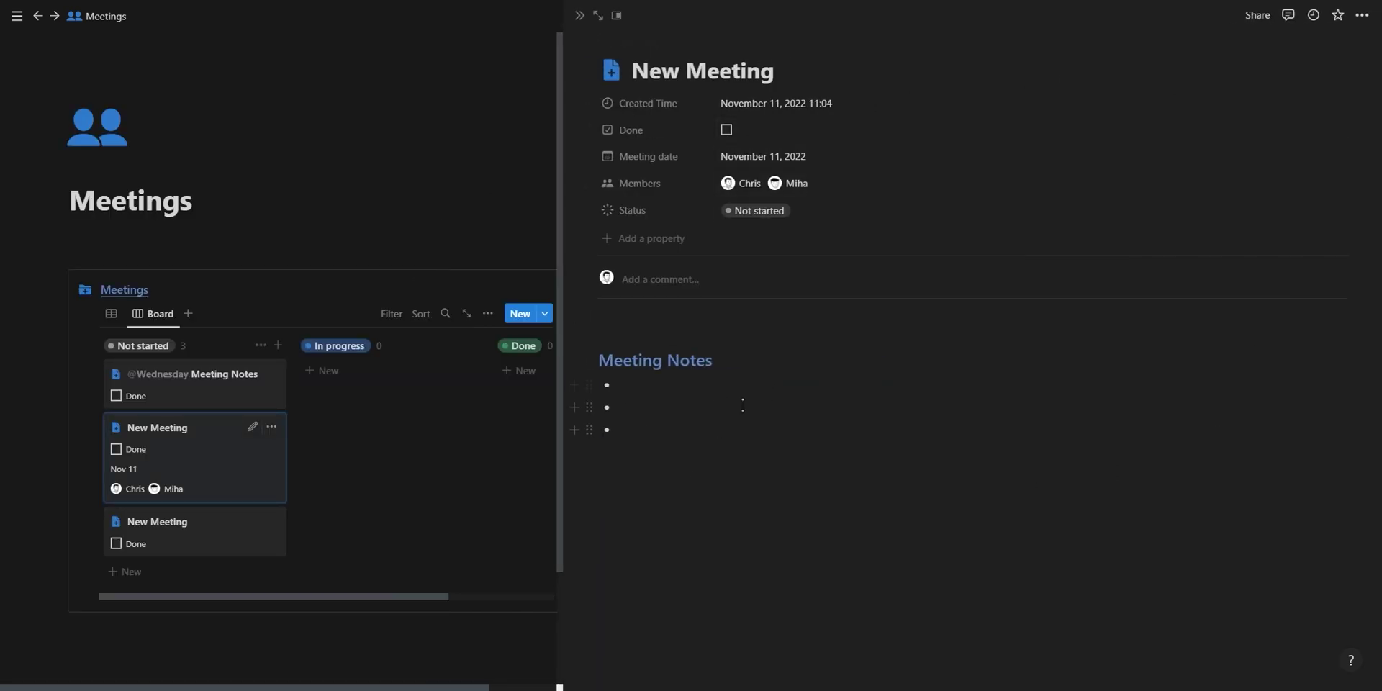
{"action": "left_click", "coordinate": [580, 15]}
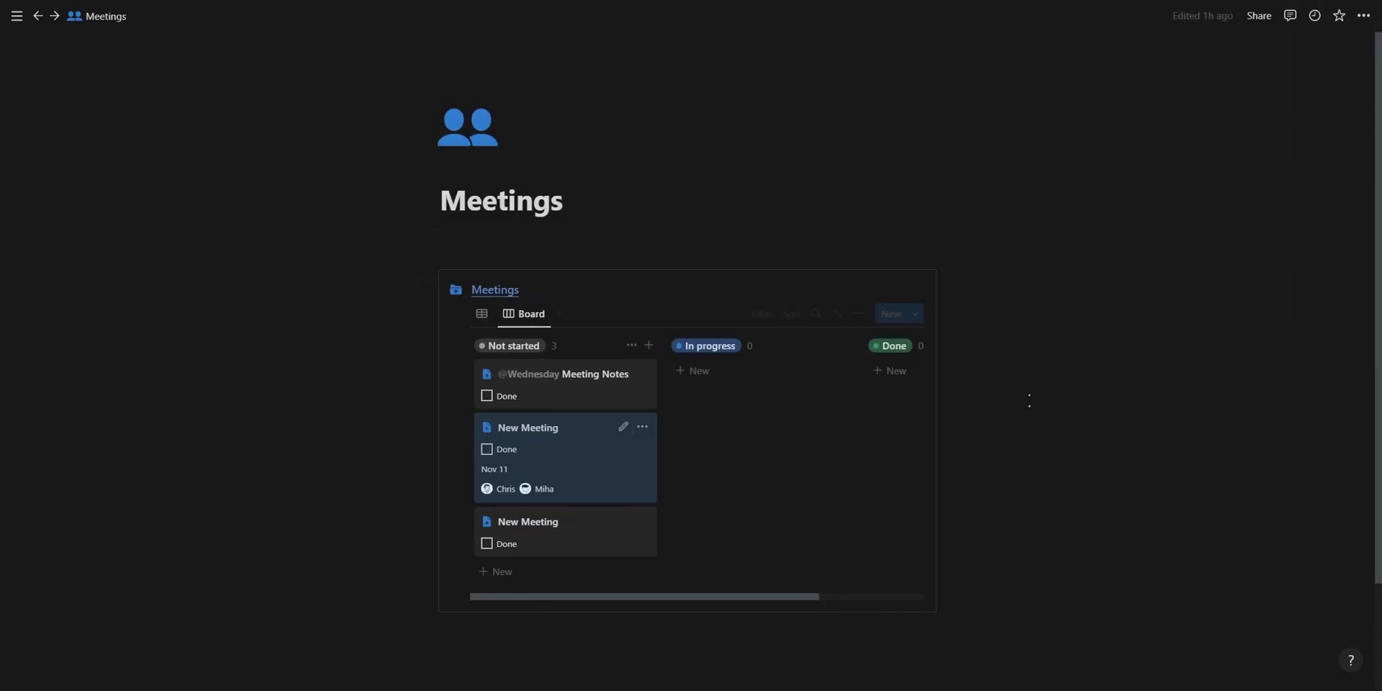